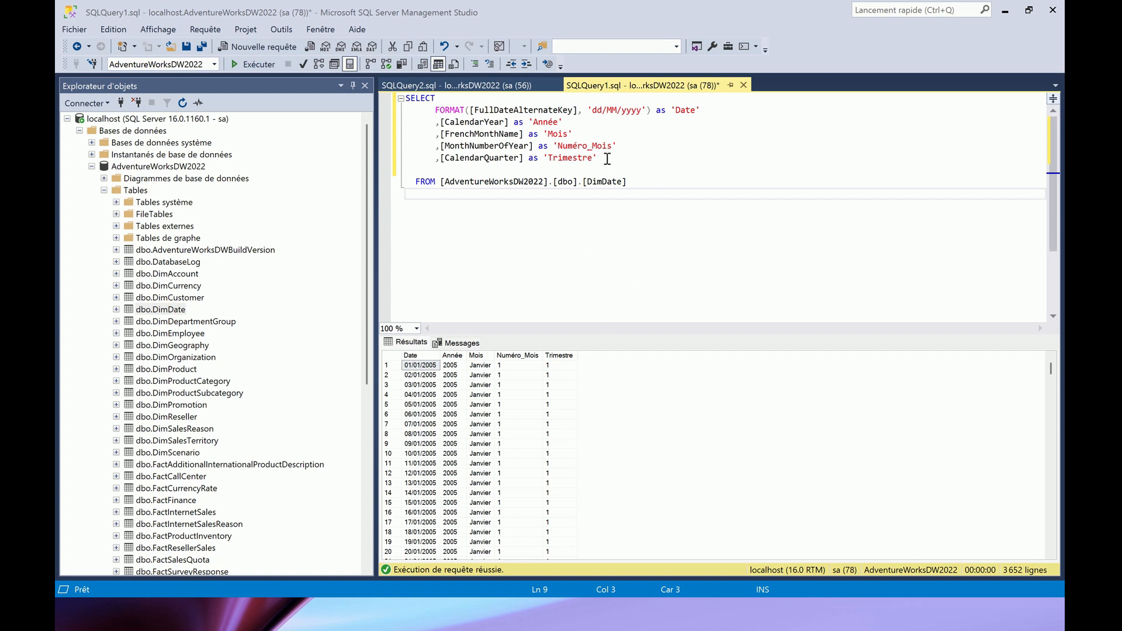
Step: Start a CASE expression as a new selected column on its own line below [CalendarQuarter] as 'Trimestre'
left_click(471, 170)
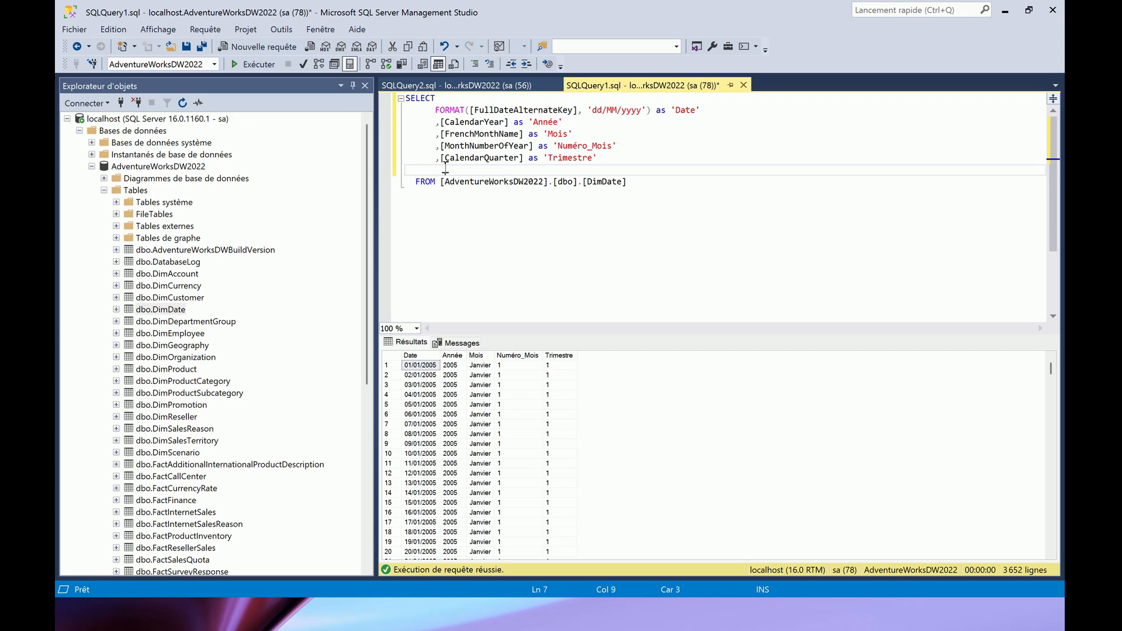
key("BackSpace")
key("Return")
key("Up")
key("Tab")
type(",")
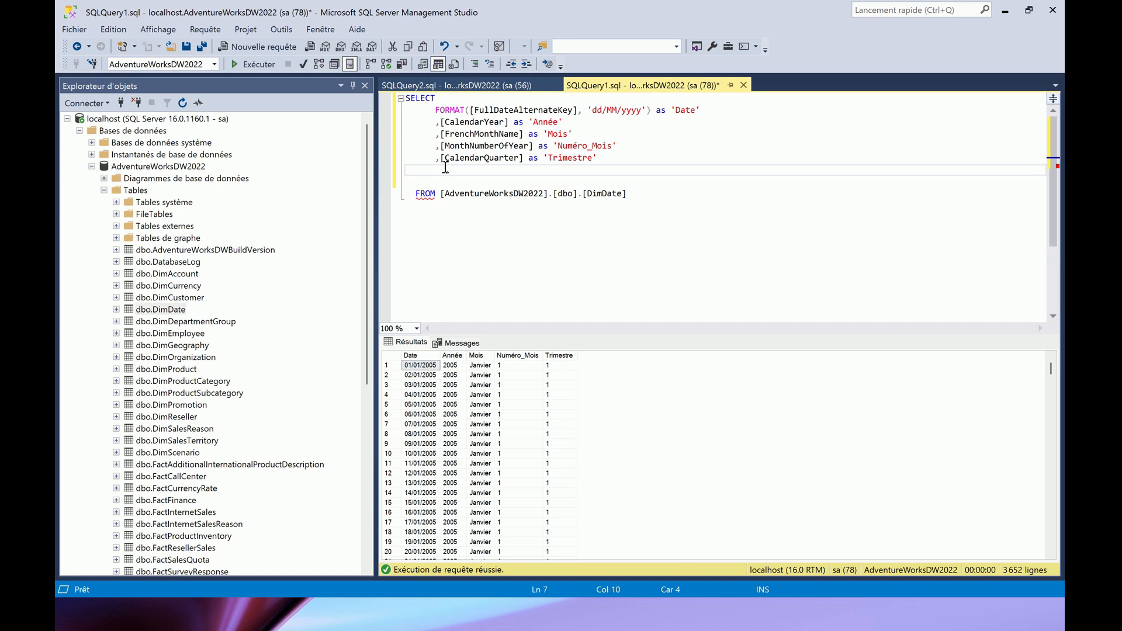
key("Caps_Lock")
type("C")
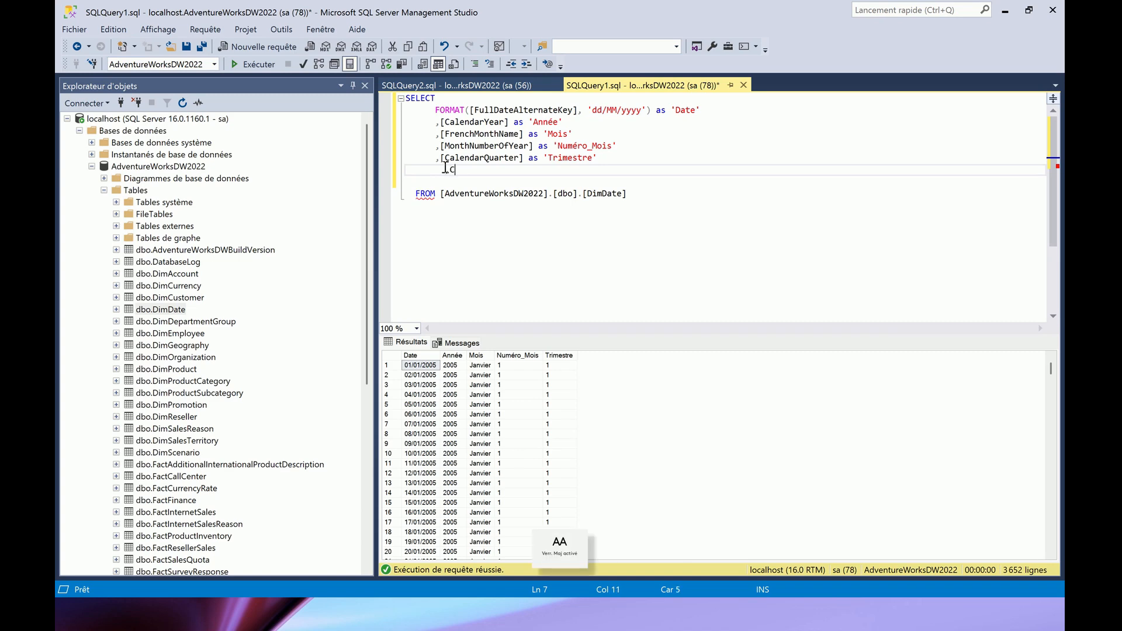
type("ASE")
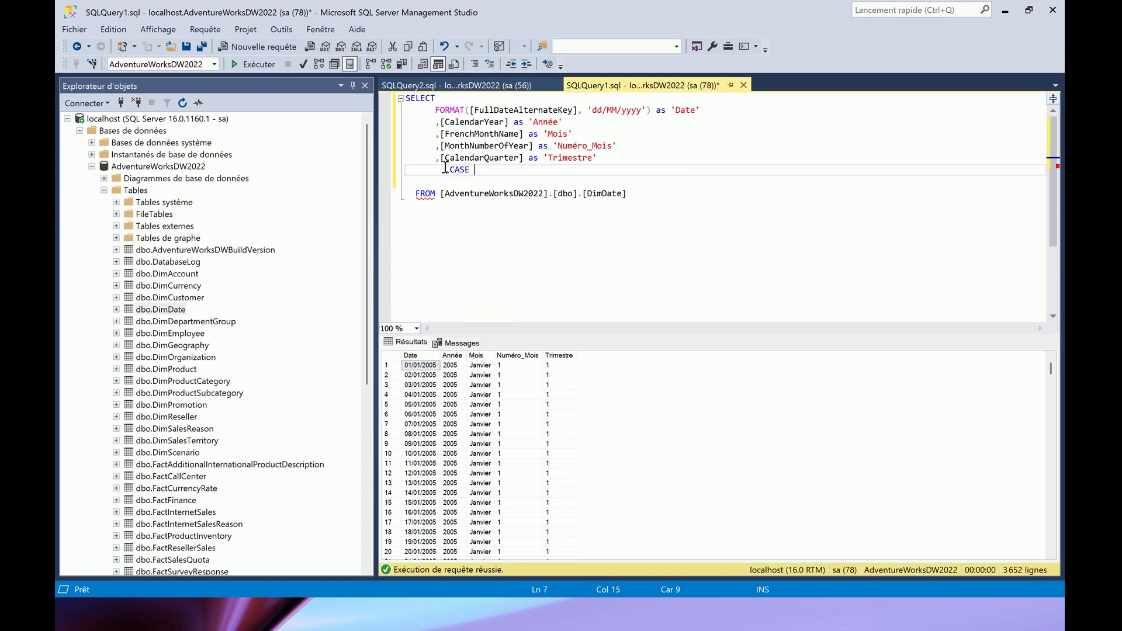
key("Return")
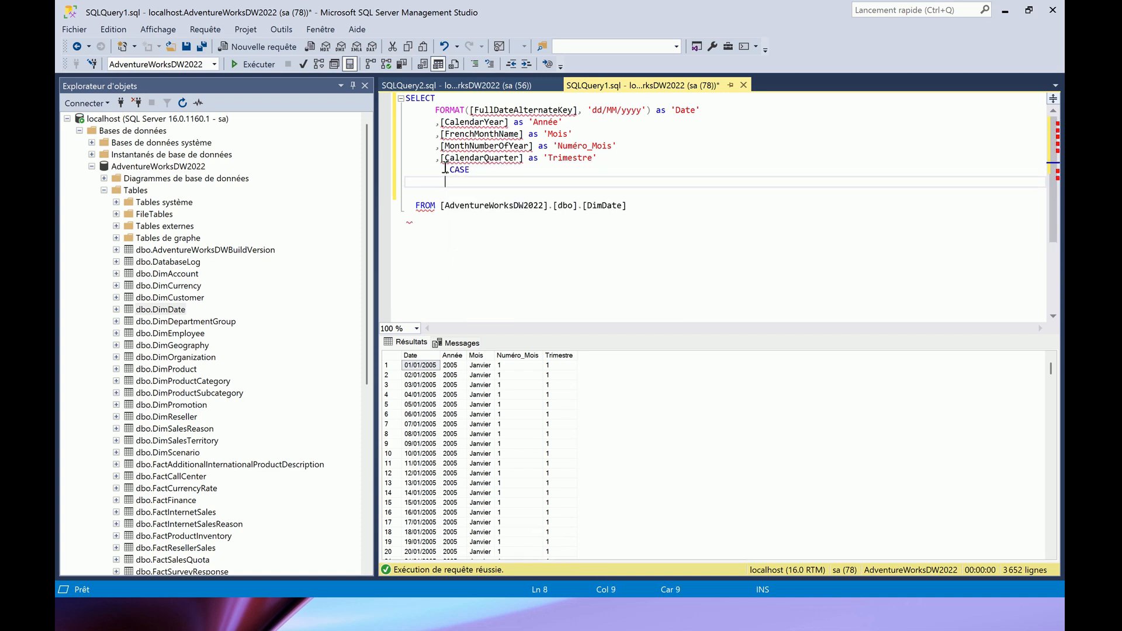
Step: Add an indented WHEN under CASE that tests [CalendarQuarter], copying the bracketed column name from the Trimestre line
key("Tab")
type("W")
key("Caps_Lock")
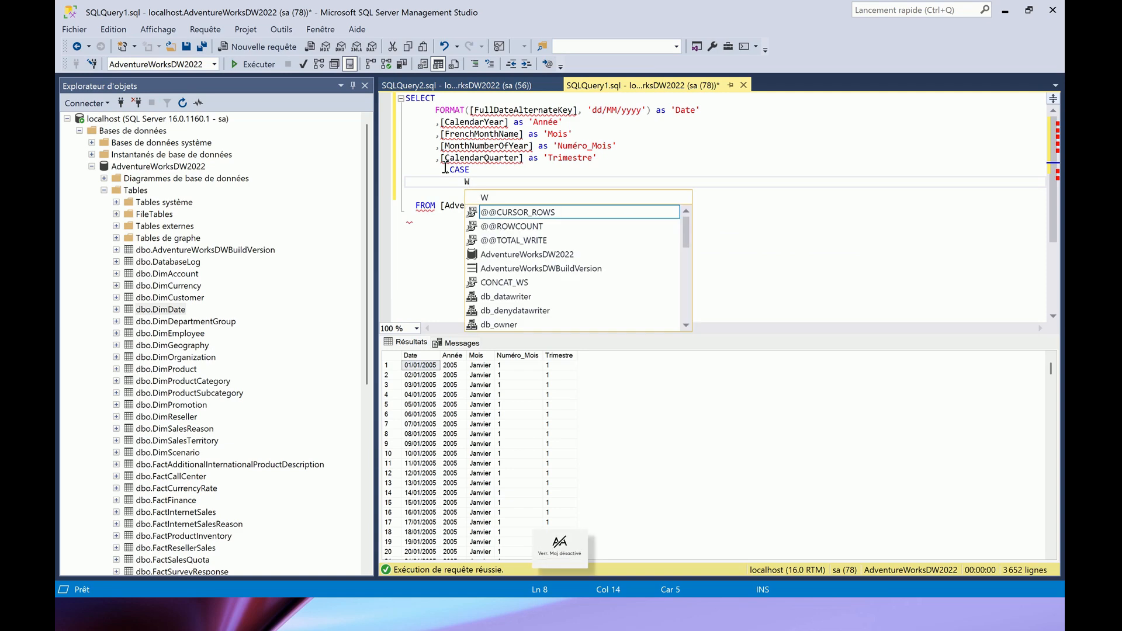
type("HEN")
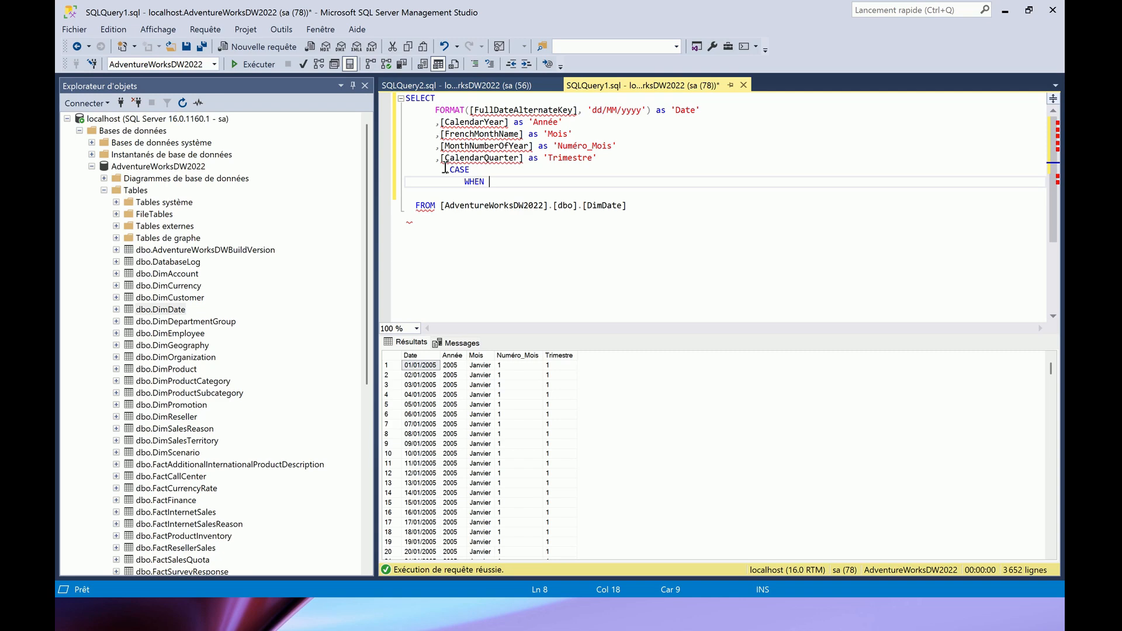
type("CalendarQuarter")
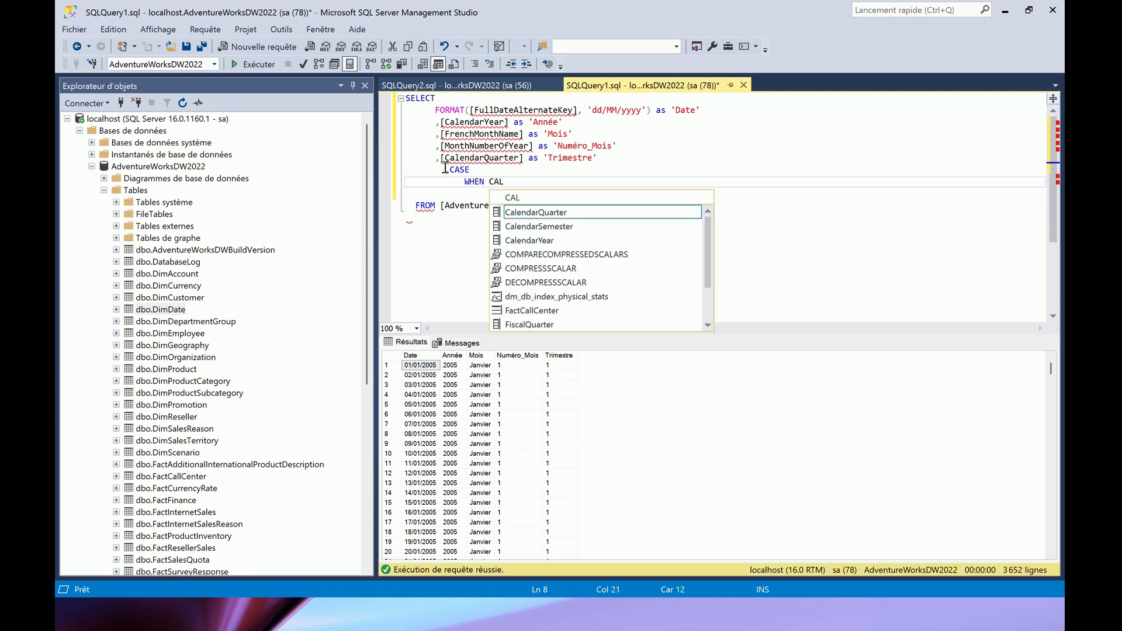
key("Tab")
key("ctrl+Left")
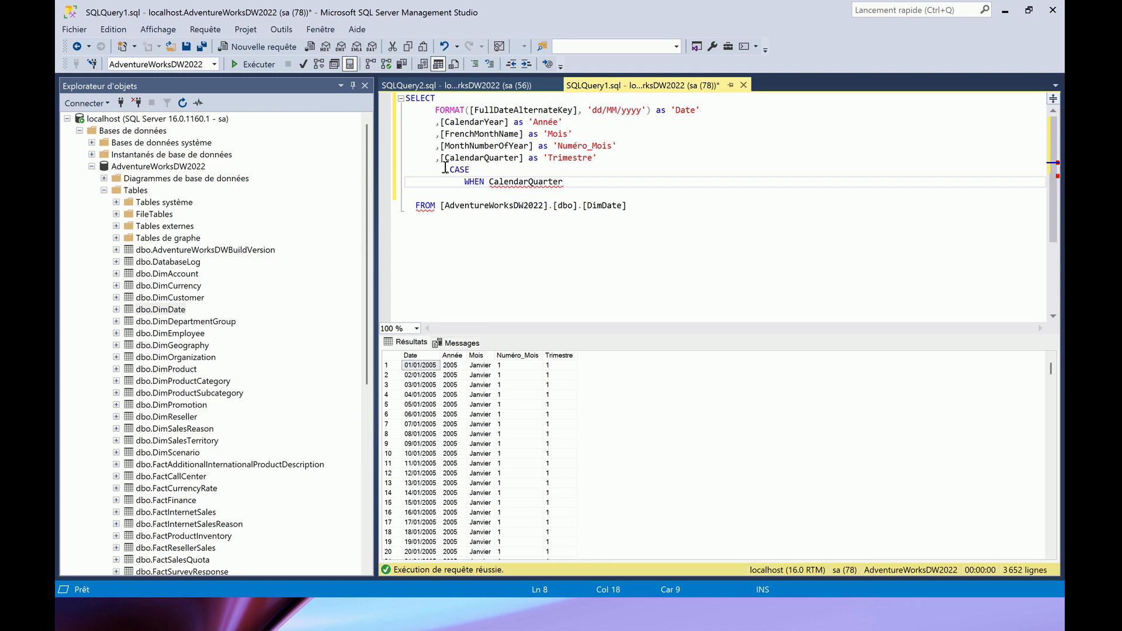
left_click_drag(524, 158, 441, 157)
key("ctrl+c")
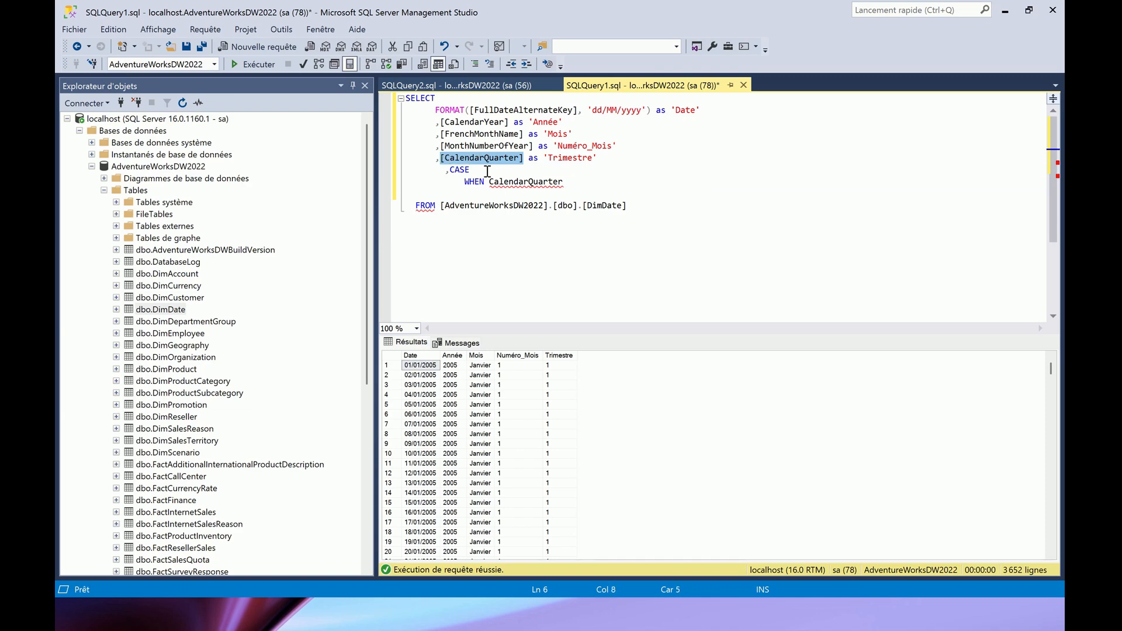
left_click_drag(563, 182, 490, 180)
key("ctrl+v")
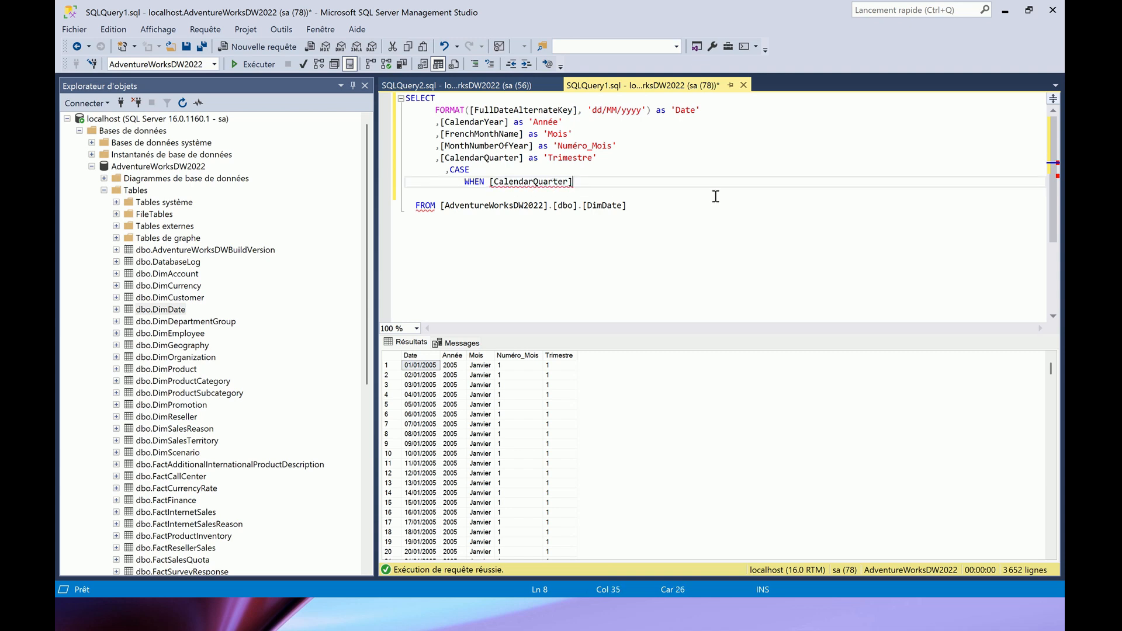
Step: Complete the WHEN condition with = 1 THEN 'Hiver'
key("BackSpace")
key("BackSpace")
key("Caps_Lock")
type("= ")
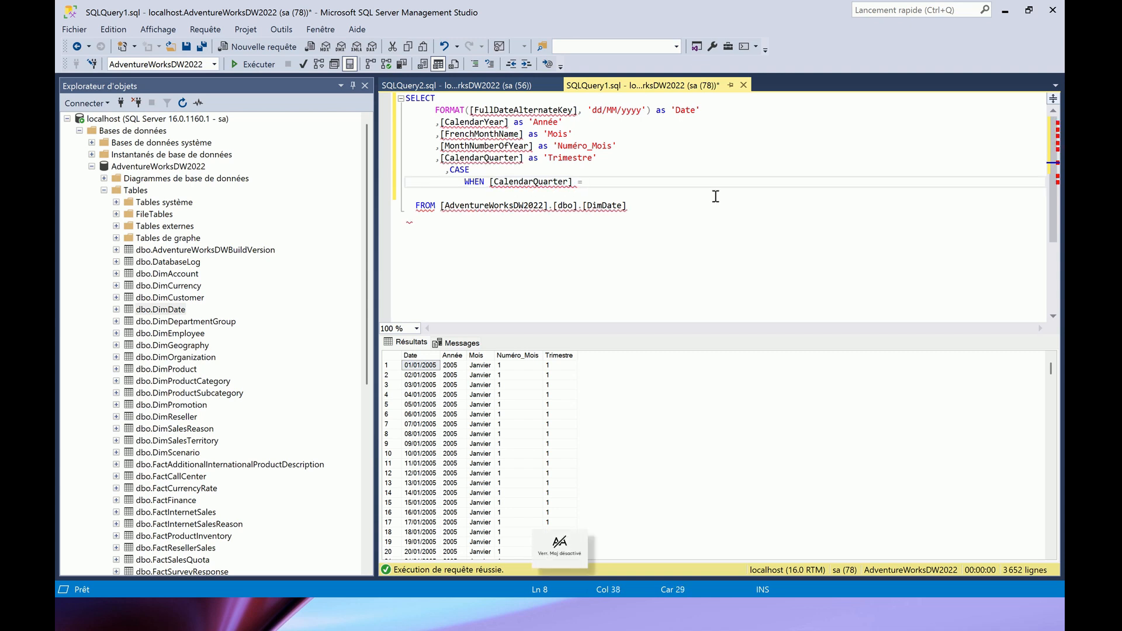
type("1")
key("Caps_Lock")
type("THEN ")
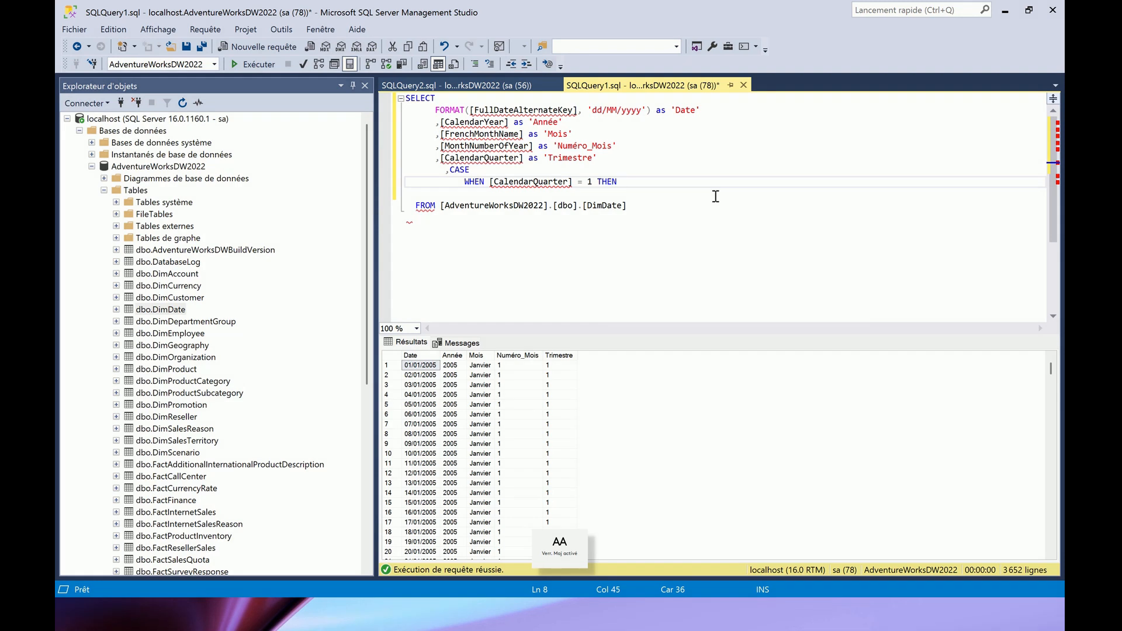
type("4")
key("BackSpace")
key("Caps_Lock")
type("'H")
key("Caps_Lock")
type("iver'")
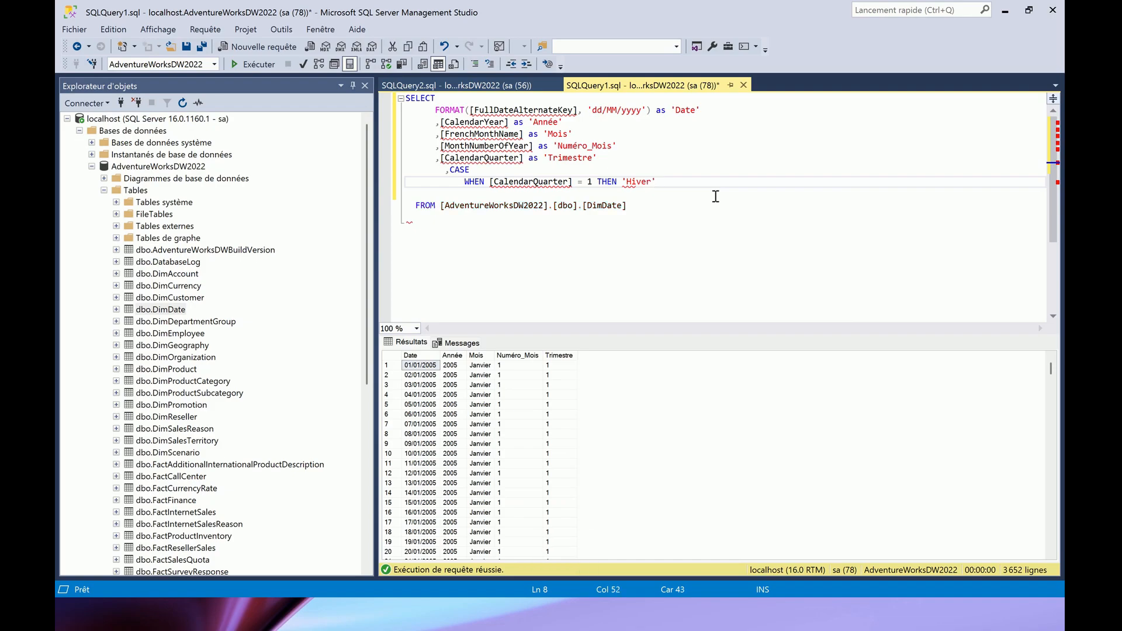
Step: Duplicate the 'Hiver' WHEN line directly below itself
left_click_drag(464, 182, 655, 185)
key("ctrl+c")
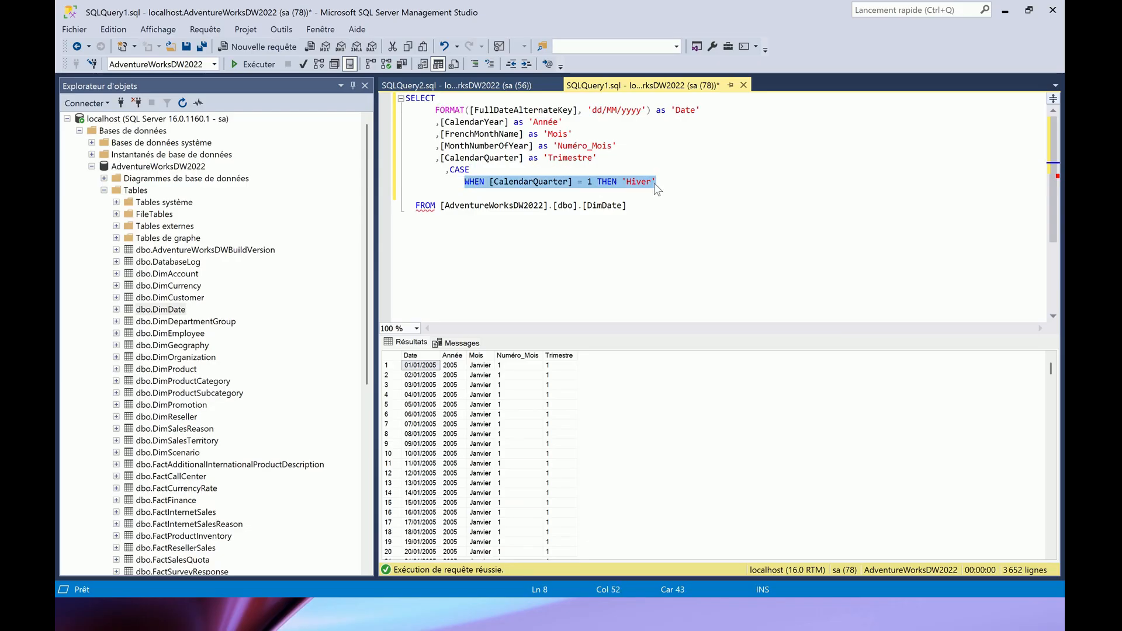
left_click(658, 183)
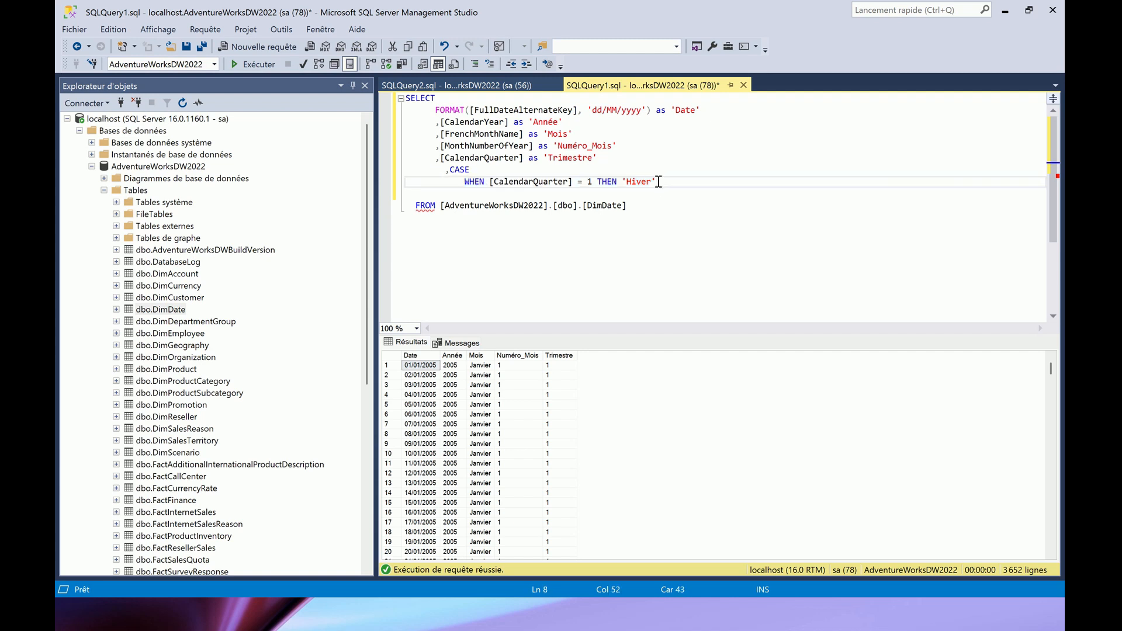
key("Return")
key("ctrl+v")
Step: Change the duplicated WHEN line to quarter 2 and the value 'Printemps'
left_click(598, 195)
key("shift+Left")
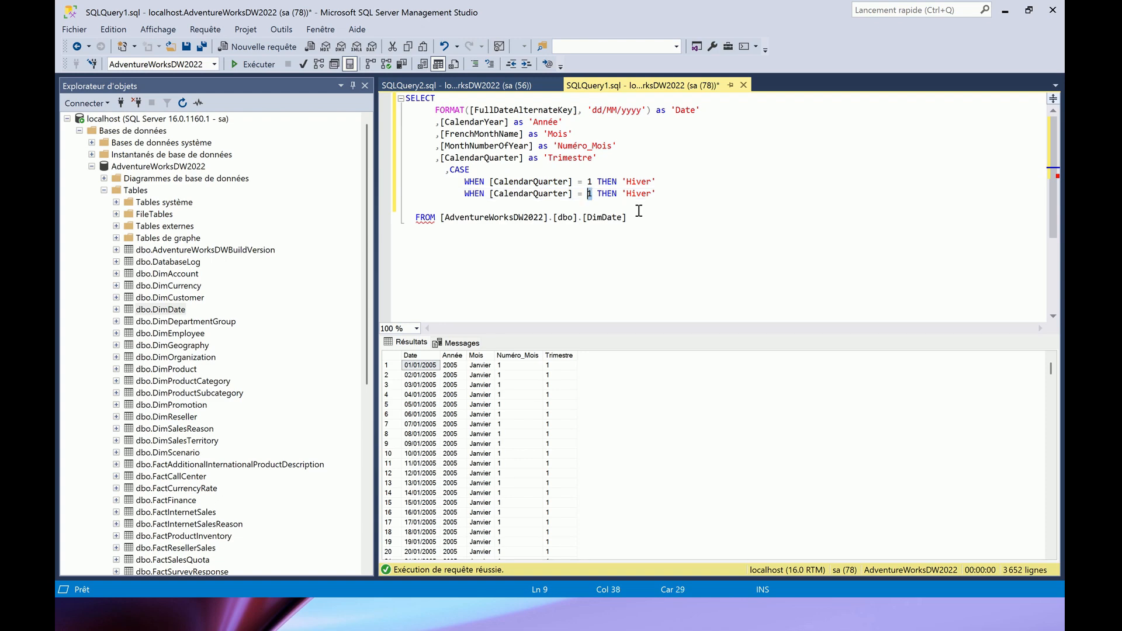
type("2")
key("shift+Right")
key("shift+Right")
key("shift+Right")
key("shift+Right")
key("shift+Right")
key("Caps_Lock")
type("P")
key("Caps_Lock")
type("rintemops")
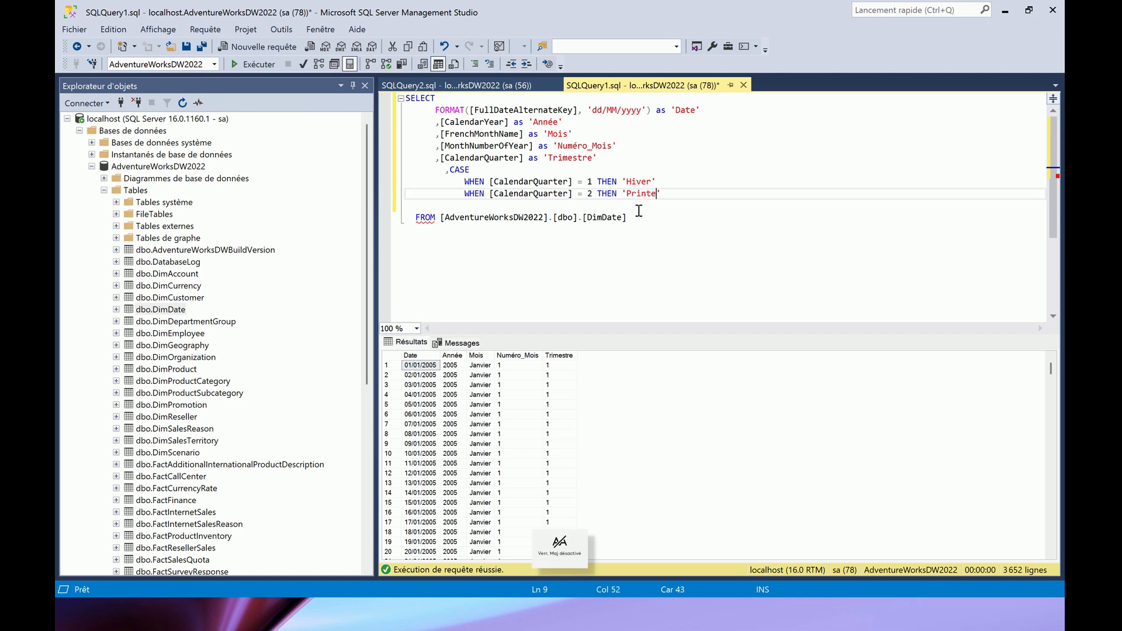
key("BackSpace")
key("BackSpace")
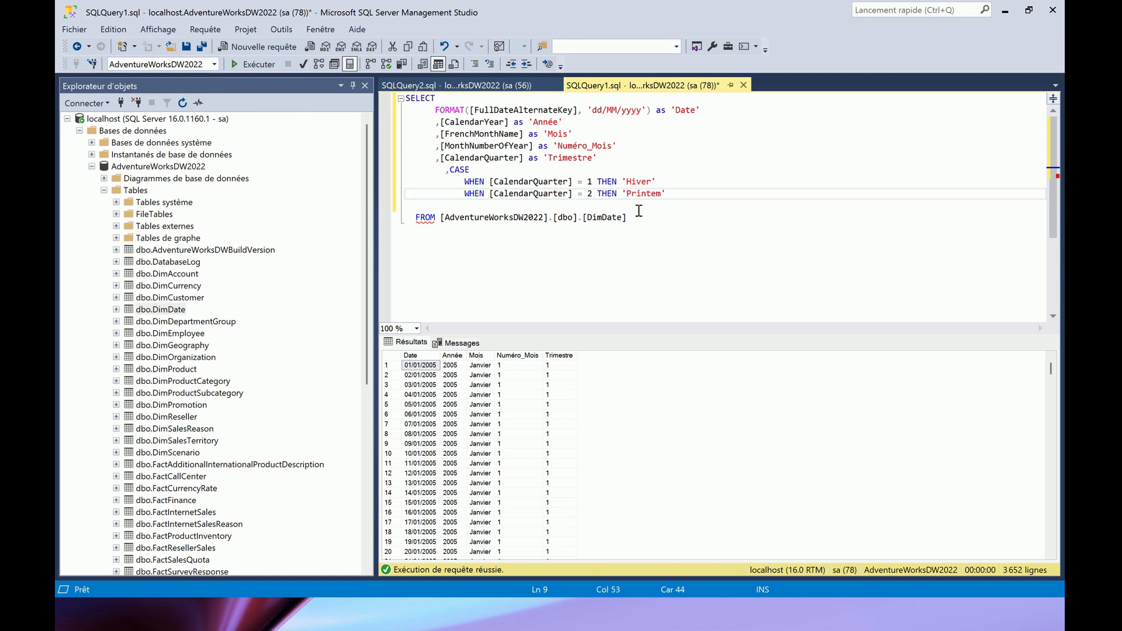
type("s")
Step: Add a third WHEN line below 'Printemps' that returns 'Eté' when [CalendarQuarter] = 3
key("Return")
key("ctrl+v")
left_click(596, 209)
key("BackSpace")
type("3")
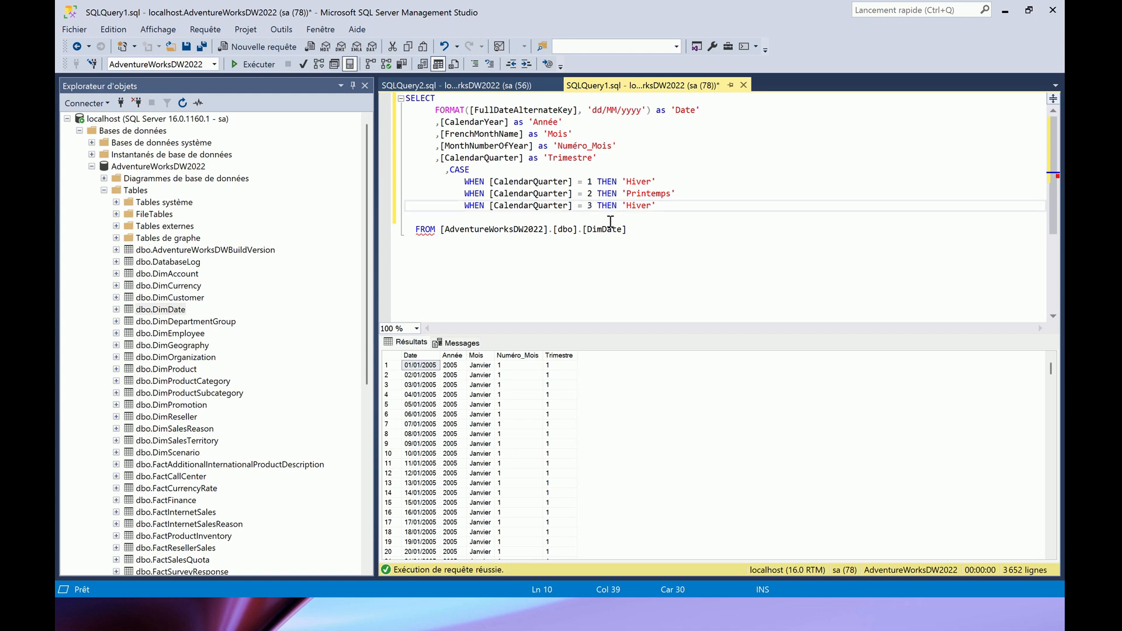
key("Right")
key("ctrl+shift+Right")
type("Eté")
key("End")
Step: Add the fallback line ELSE 'Automne' after the three WHEN conditions
key("Return")
key("Caps_Lock")
type("E")
key("Caps_Lock")
type("ls")
key("BackSpace")
key("Caps_Lock")
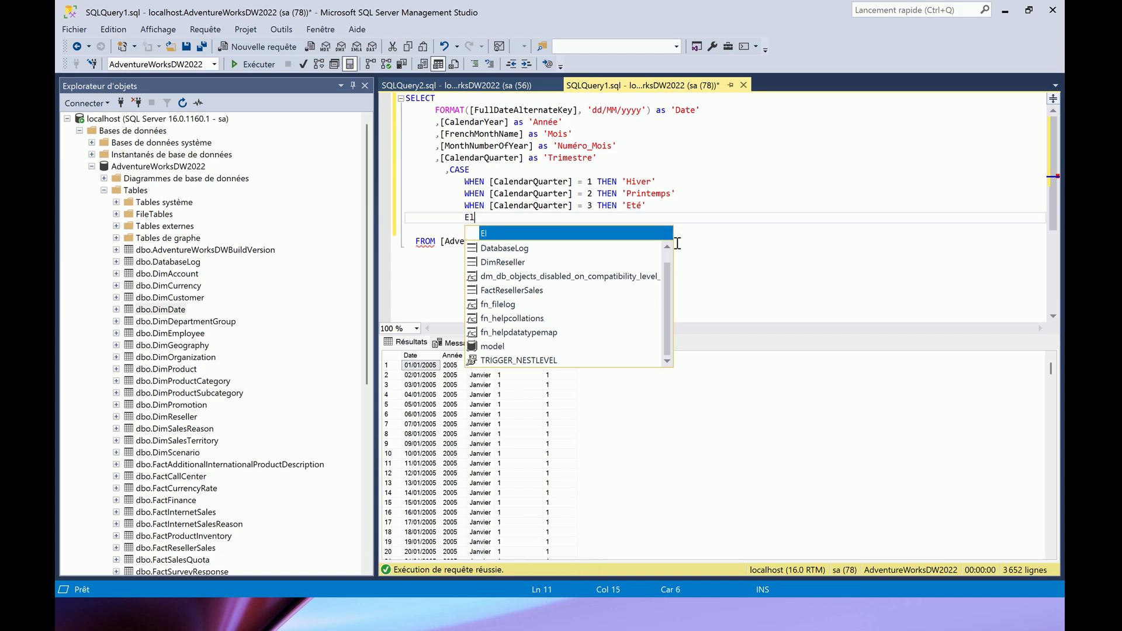
key("BackSpace")
type("LSE")
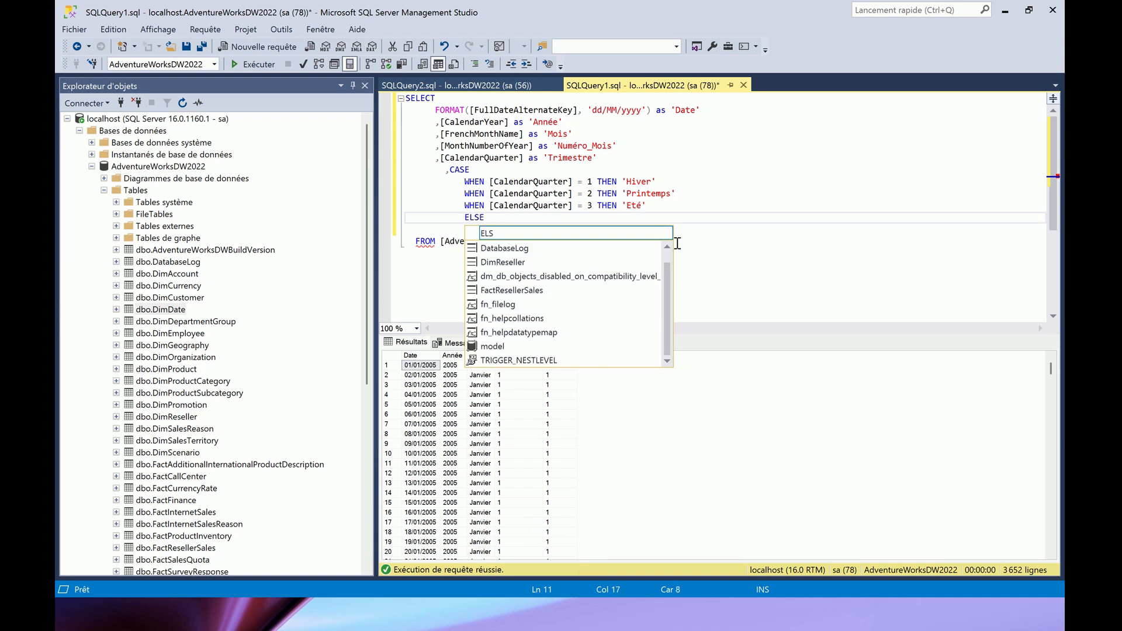
key("Caps_Lock")
type("'Auto")
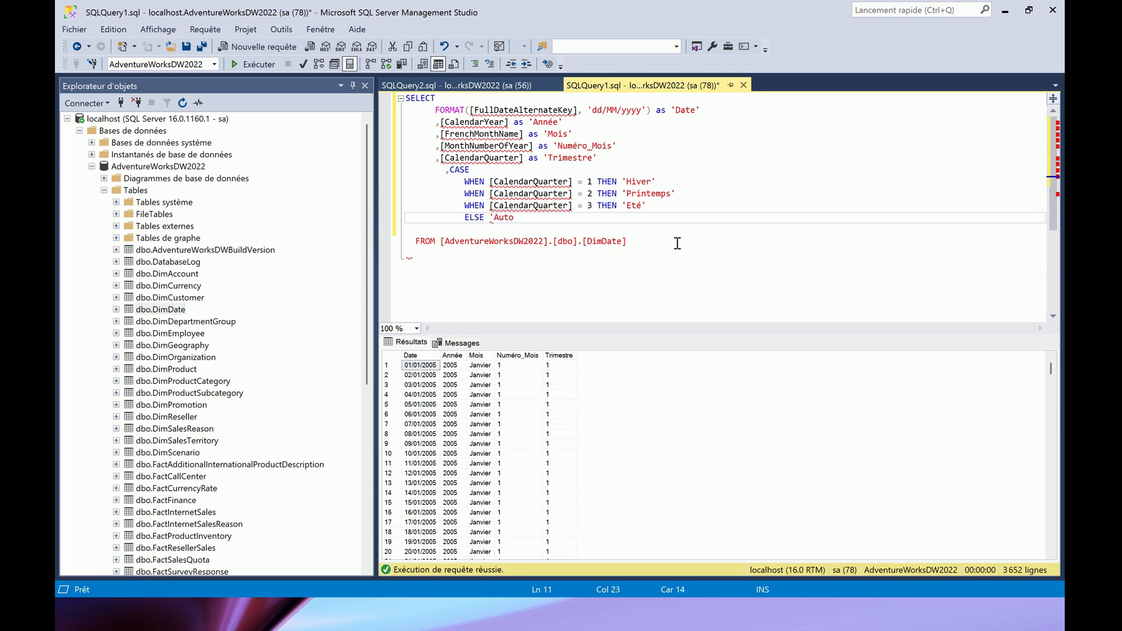
type("mne'")
Step: Close the CASE expression with END on a new line and alias the column as 'Saison'
key("Return")
key("Up")
key("End")
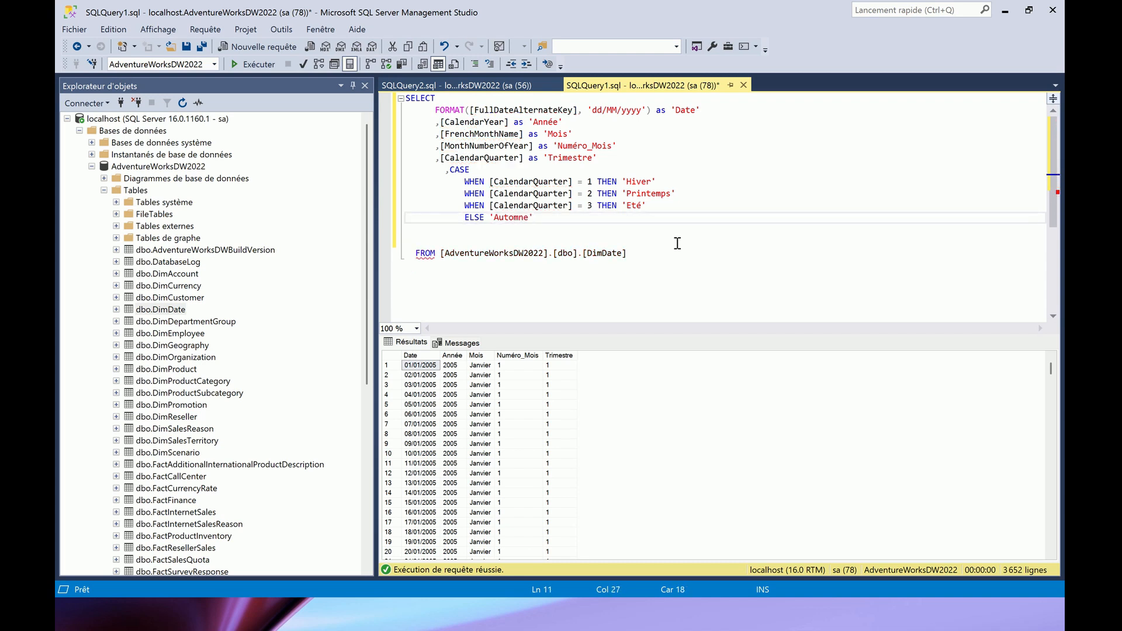
key("Return")
key("Caps_Lock")
type("END")
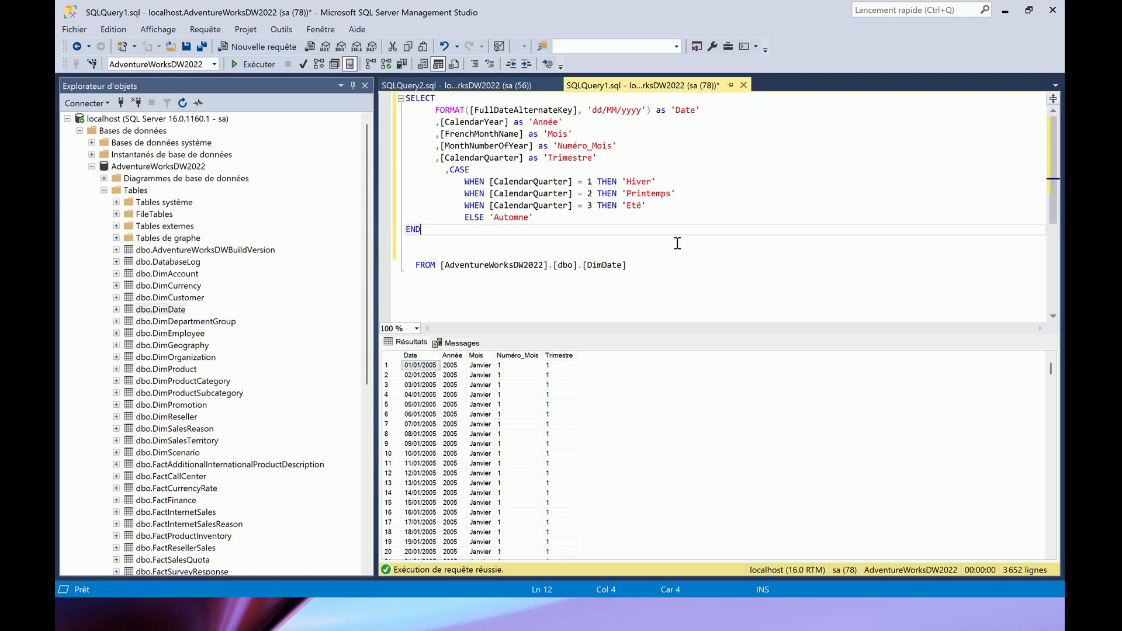
key("Caps_Lock")
type("as ")
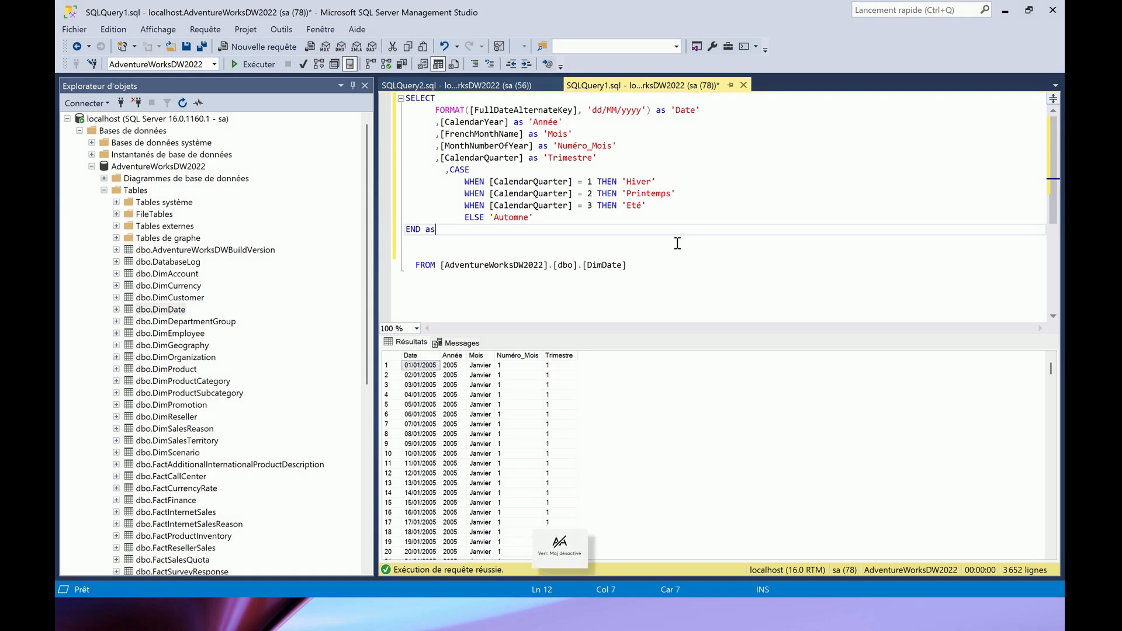
type("'Sais")
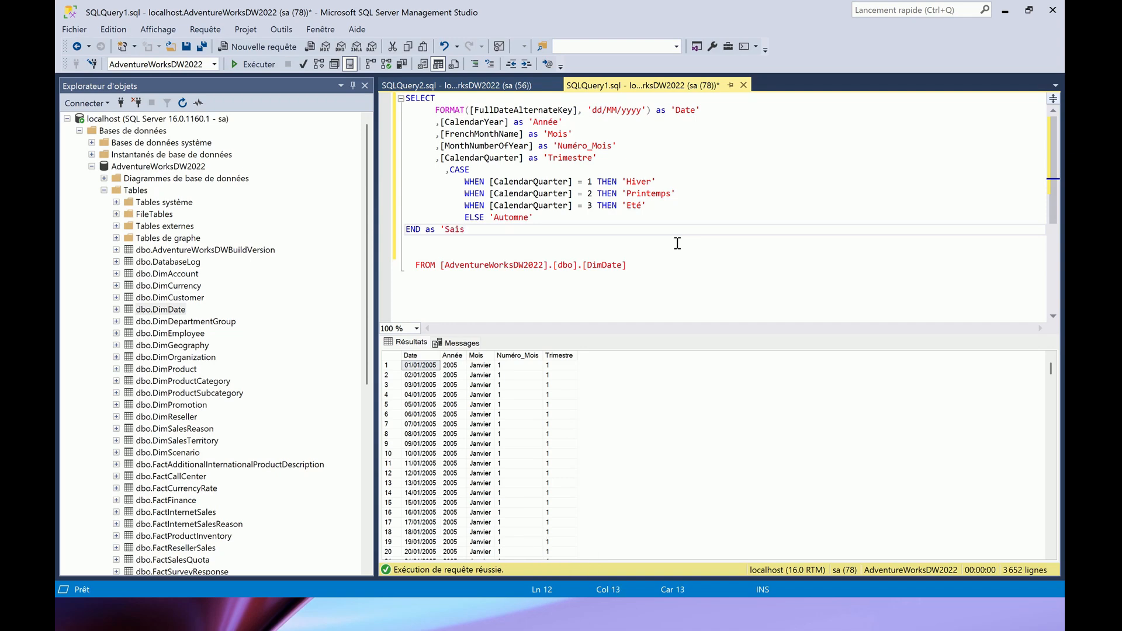
type("on'")
Step: Indent the END line to align with CASE and execute the query
key("Home")
key("Tab")
key("Tab")
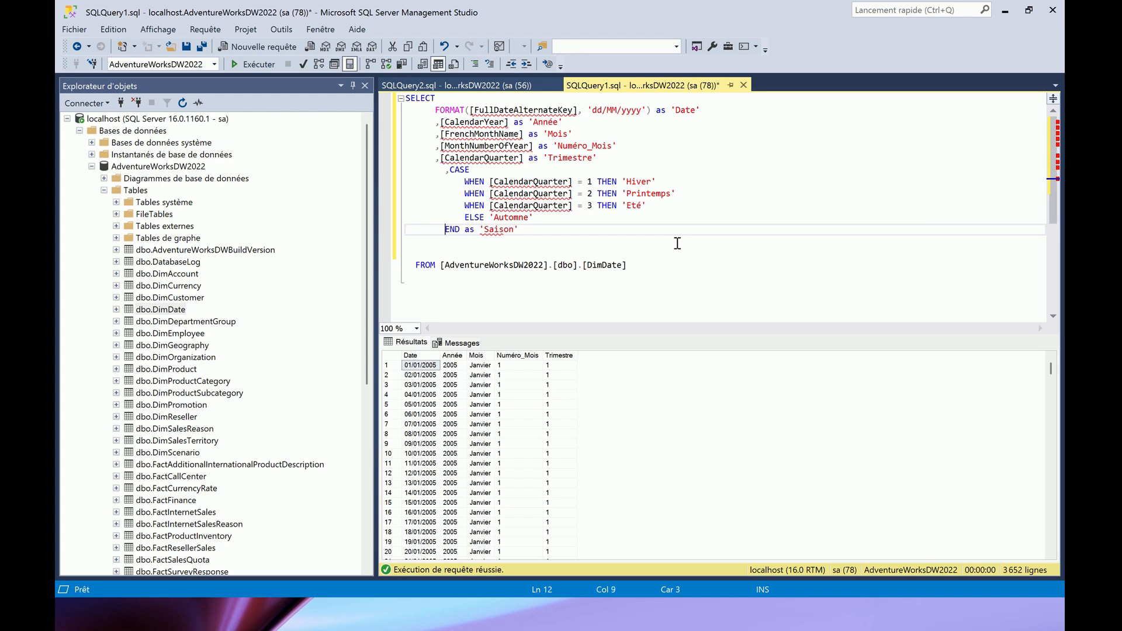
left_click(550, 231)
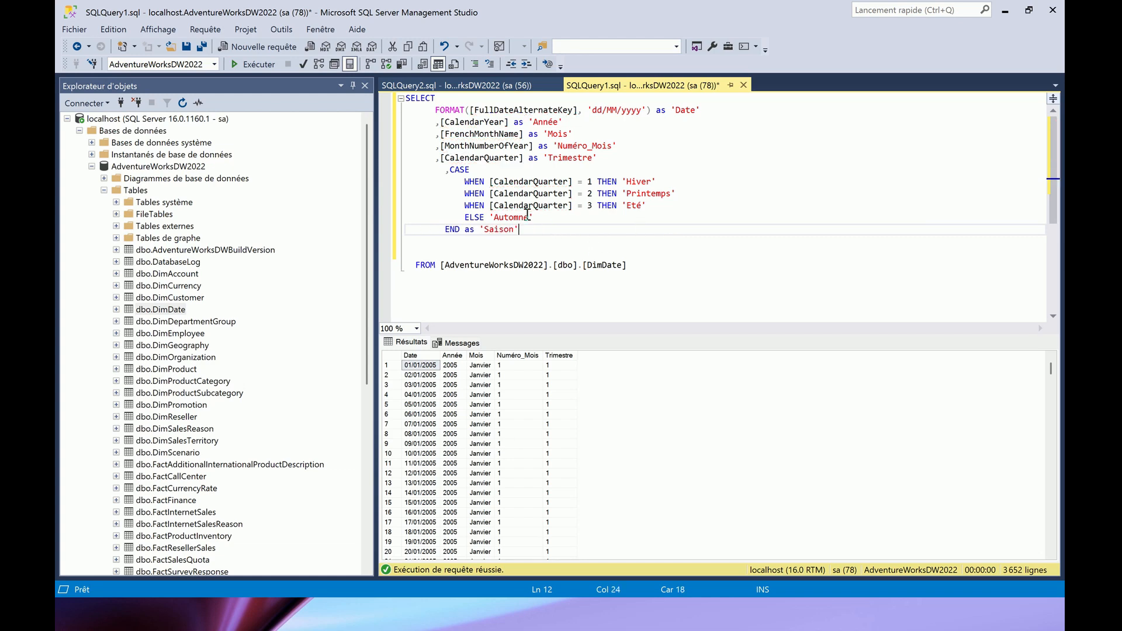
left_click(257, 65)
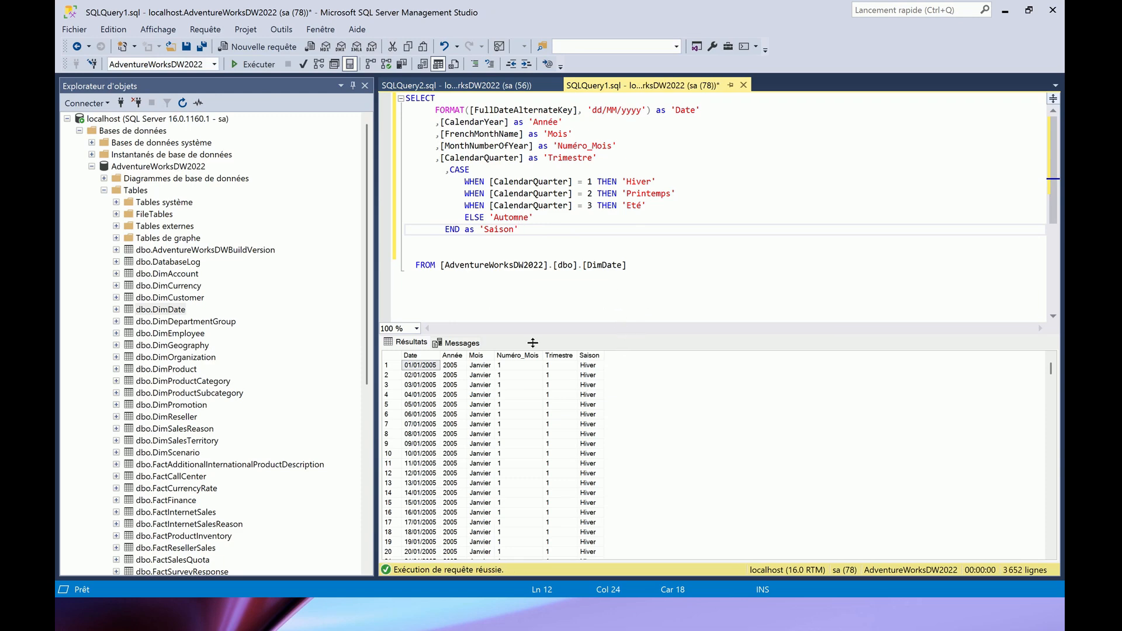
Step: Review the CASE and END keywords and examine the Saison values for each quarter in the results, widening the Saison column
left_click(445, 170)
left_click_drag(446, 230, 474, 230)
left_click(476, 231)
scroll(631, 403, "down", 13)
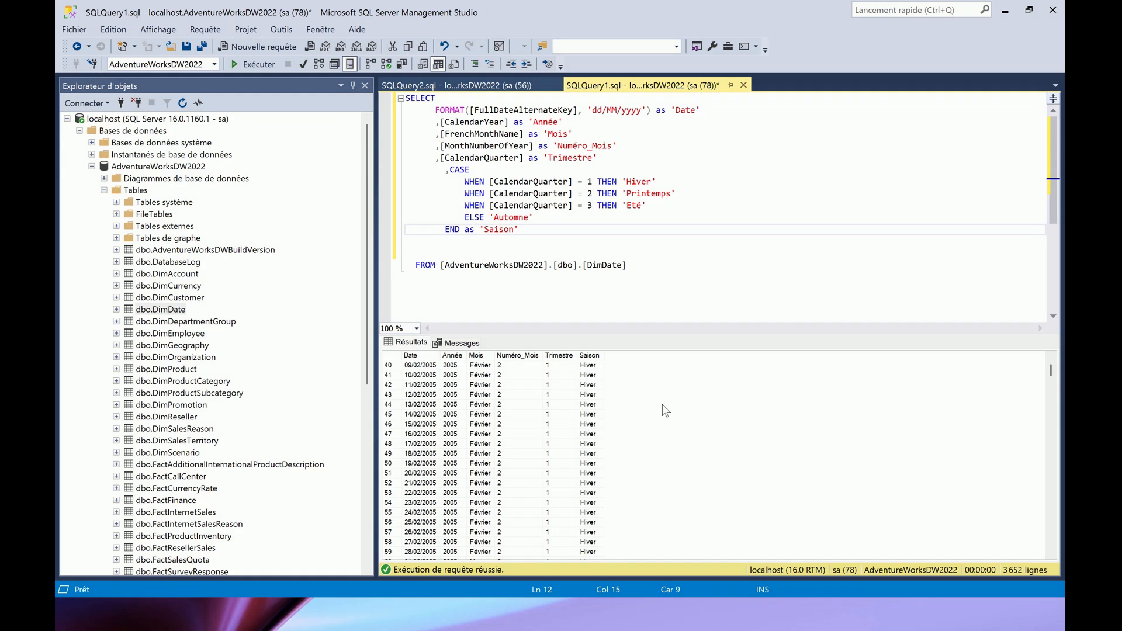
scroll(637, 444, "down", 20)
left_click(639, 445)
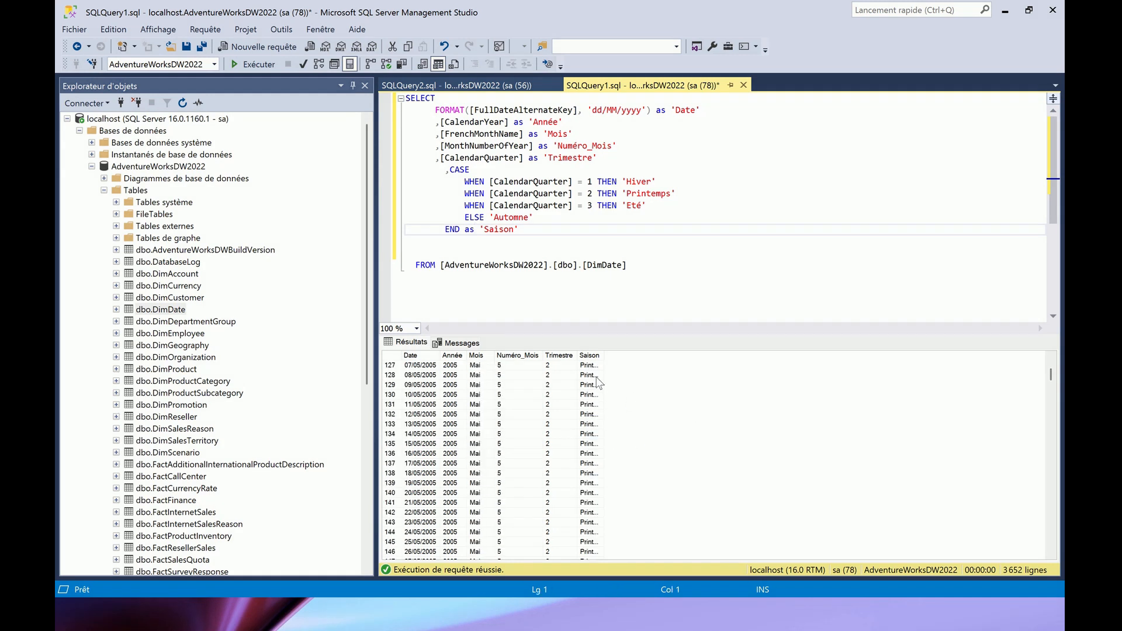
double_click(604, 356)
scroll(600, 439, "down", 8)
scroll(599, 439, "down", 20)
scroll(589, 538, "down", 20)
scroll(771, 489, "down", 15)
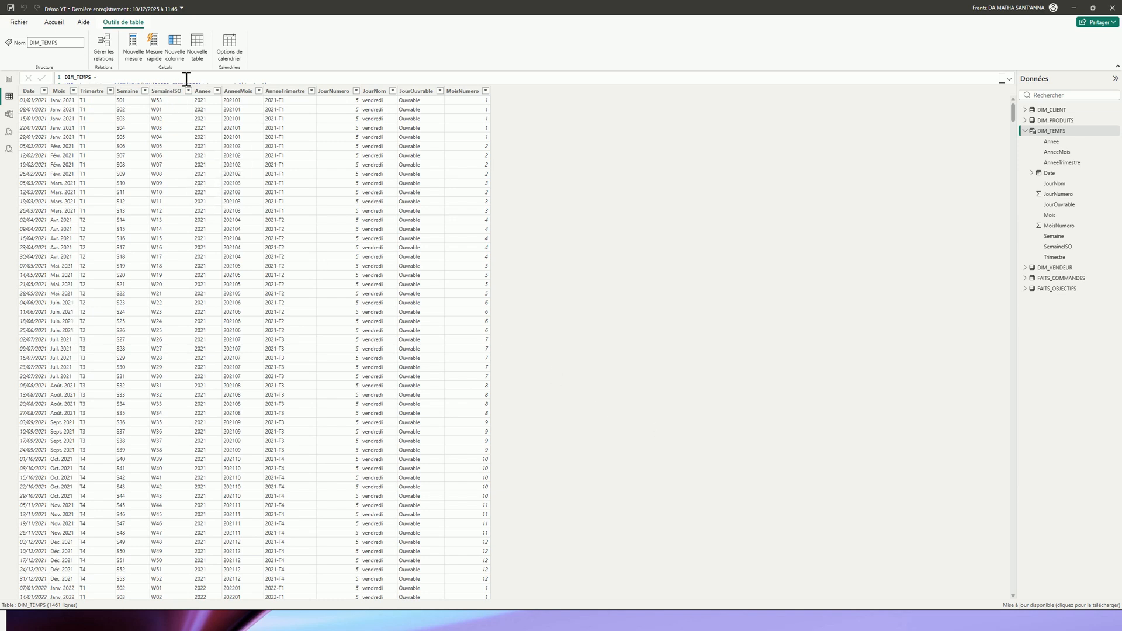
Step: Create a calculated column named Saison in the DIM_TEMPS table and open a second line in its formula
left_click(175, 47)
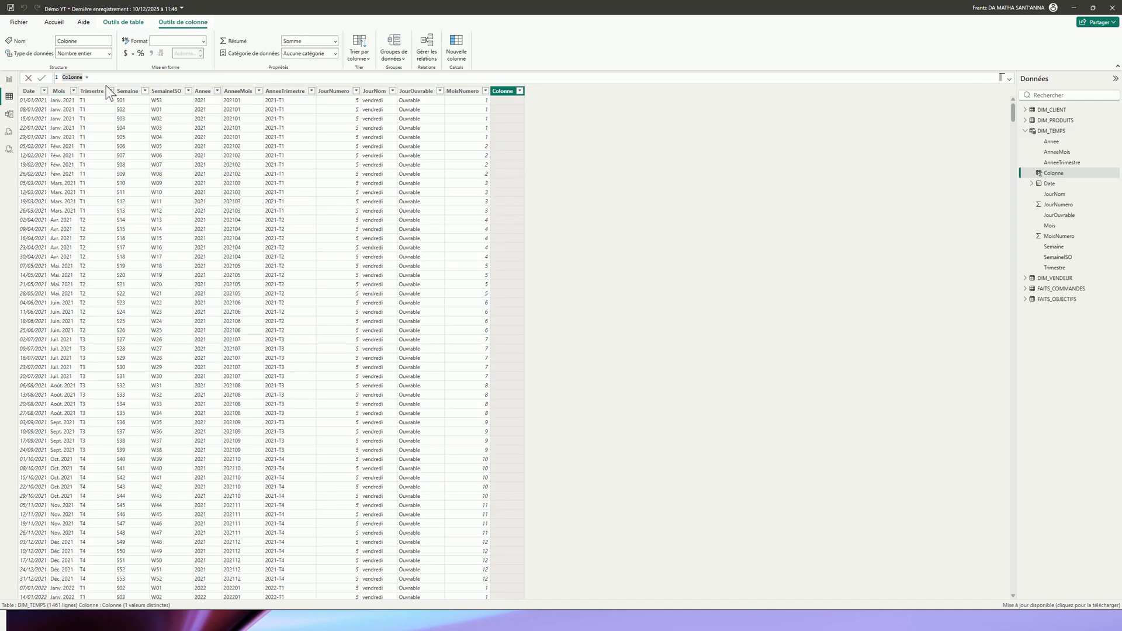
type("Sa")
key("shift+Return")
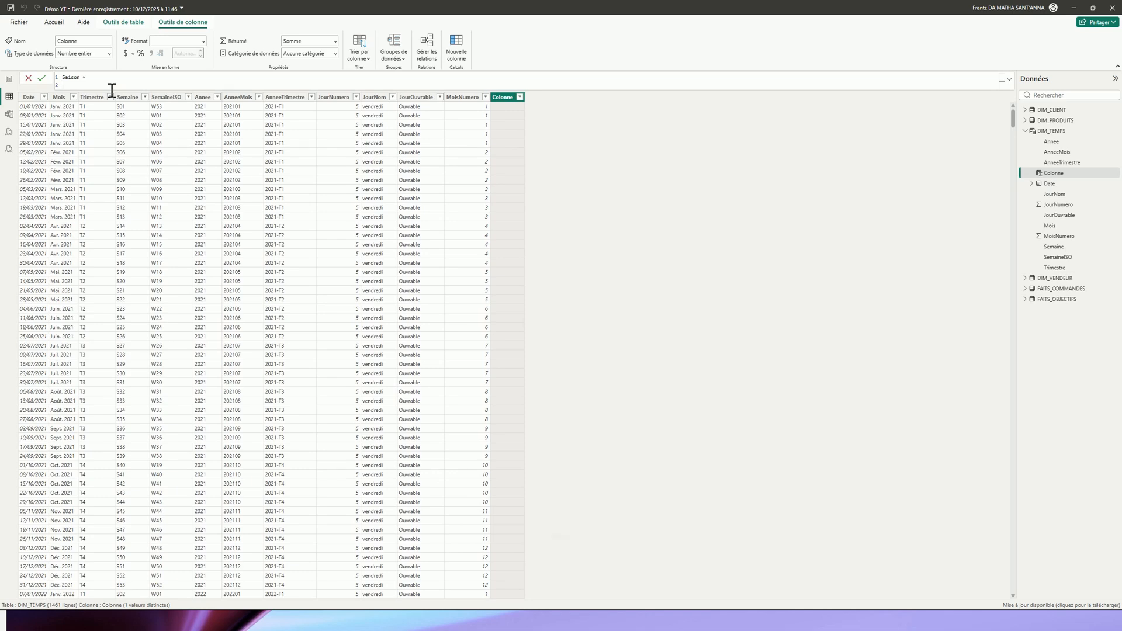
Step: Declare a variable named Trimestre with VAR on the second line of the Saison formula
key("Caps_Lock")
type("VAR")
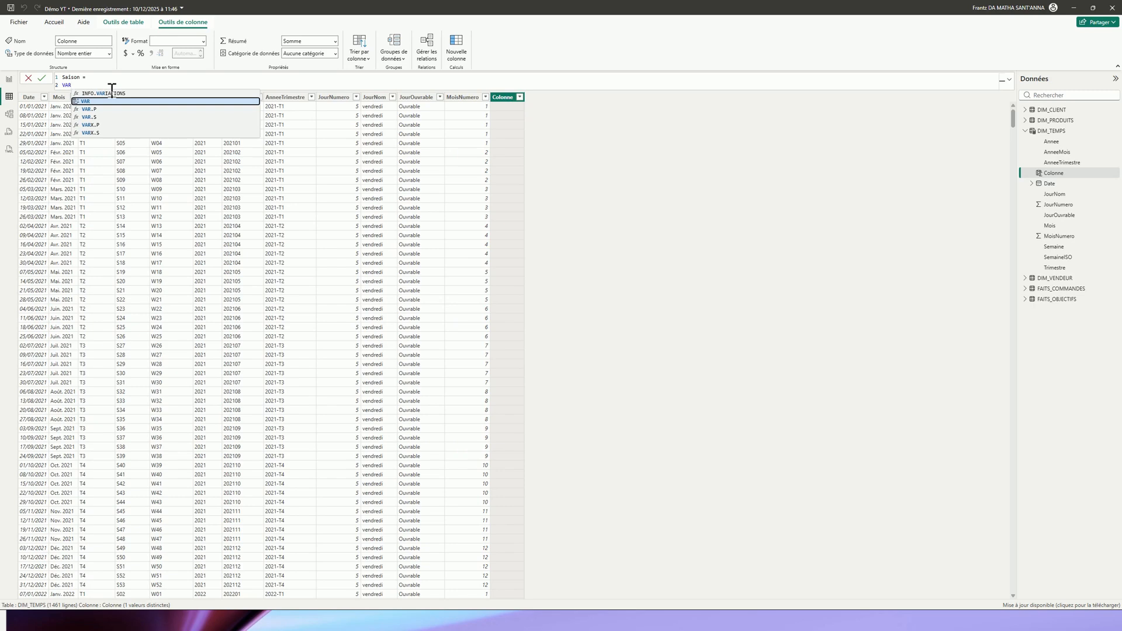
key("Caps_Lock")
type("TR")
key("BackSpace")
key("Caps_Lock")
type("rimestre = ")
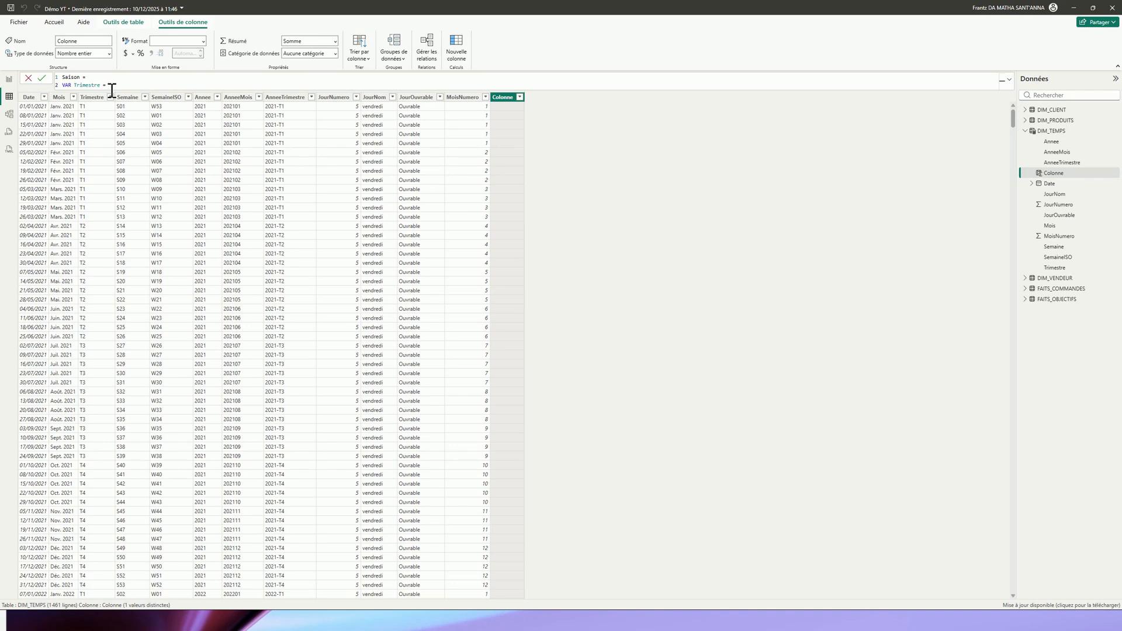
Step: Assign the expression QUARTER(DIM_TEMPS[Date]) to the Trimestre variable
type("QUARTER(")
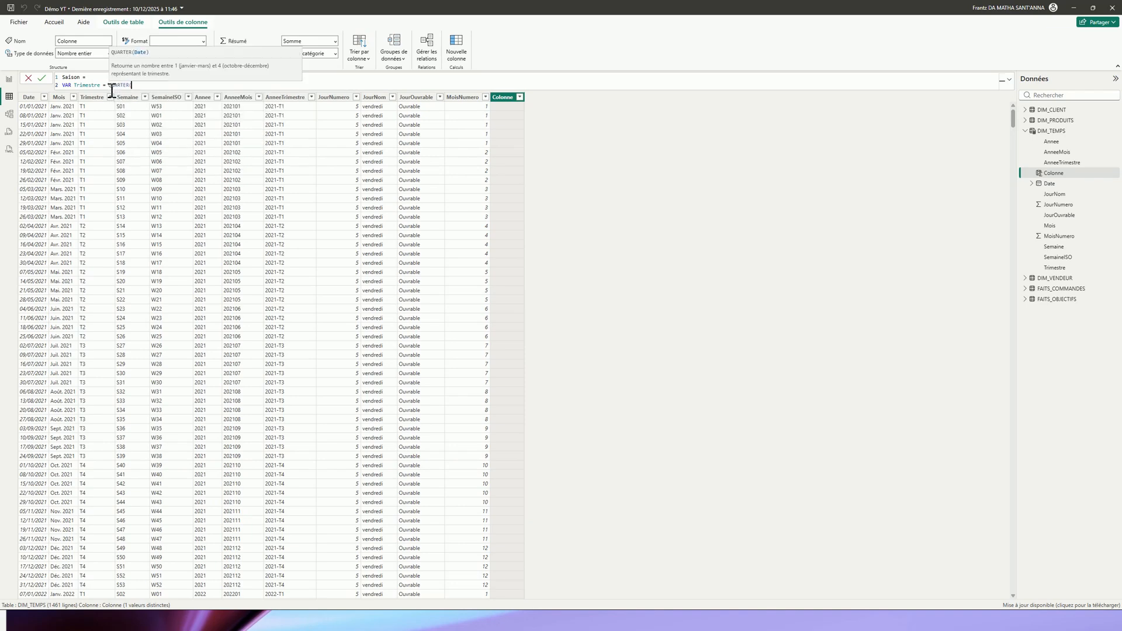
type("date")
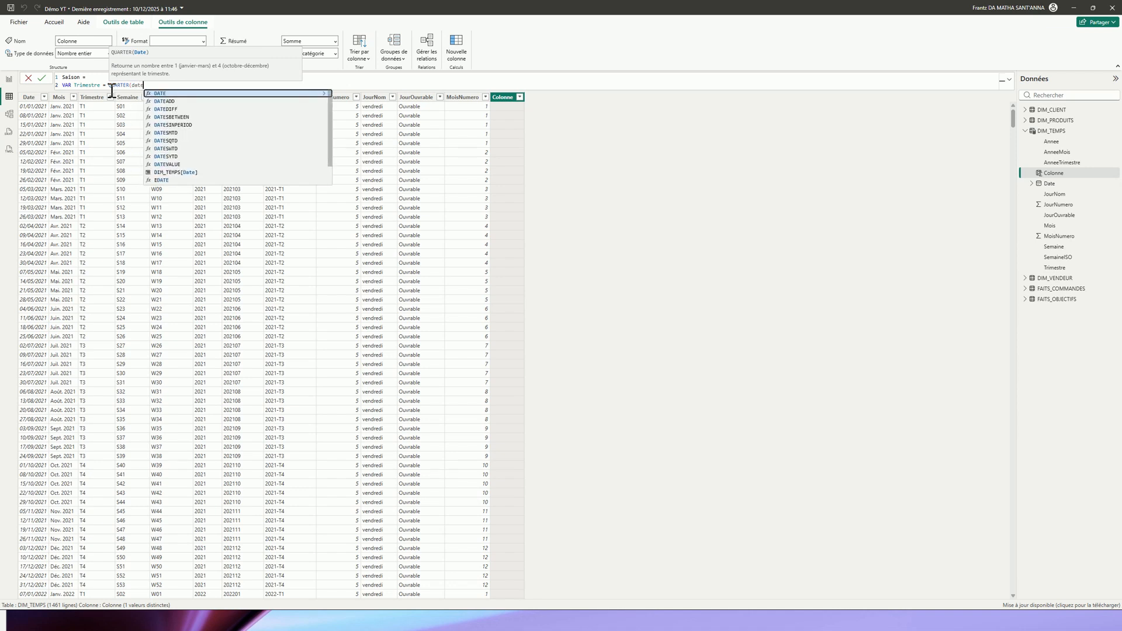
key("Down")
key("Down")
key("Down")
key("Down")
key("Down")
key("Down")
key("Down")
key("Down")
key("Down")
key("Down")
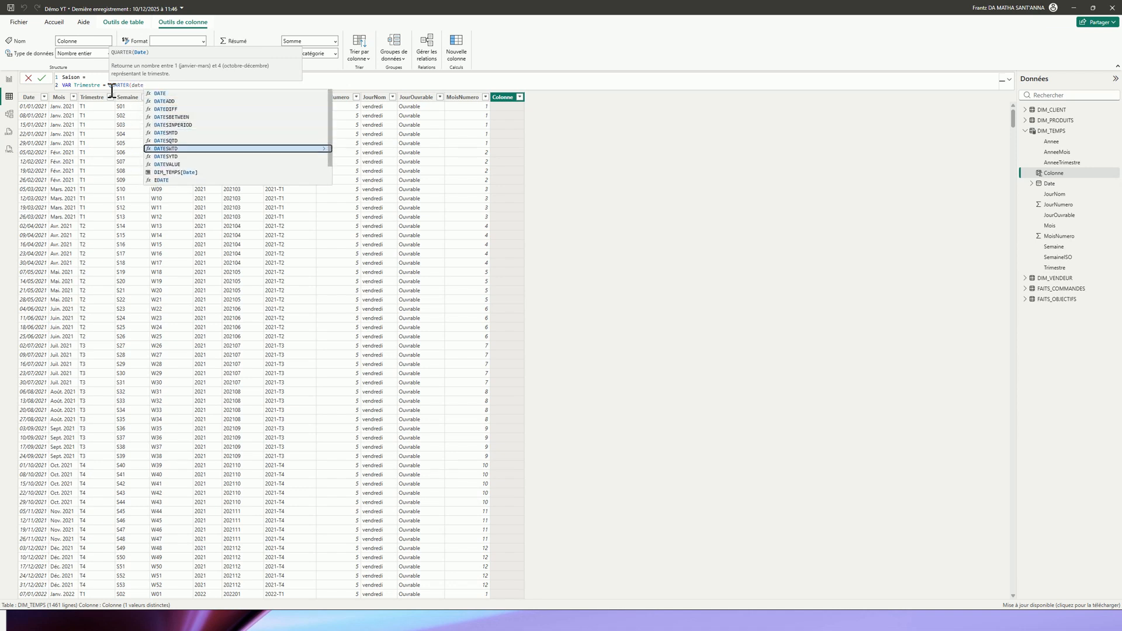
key("Tab")
type("])")
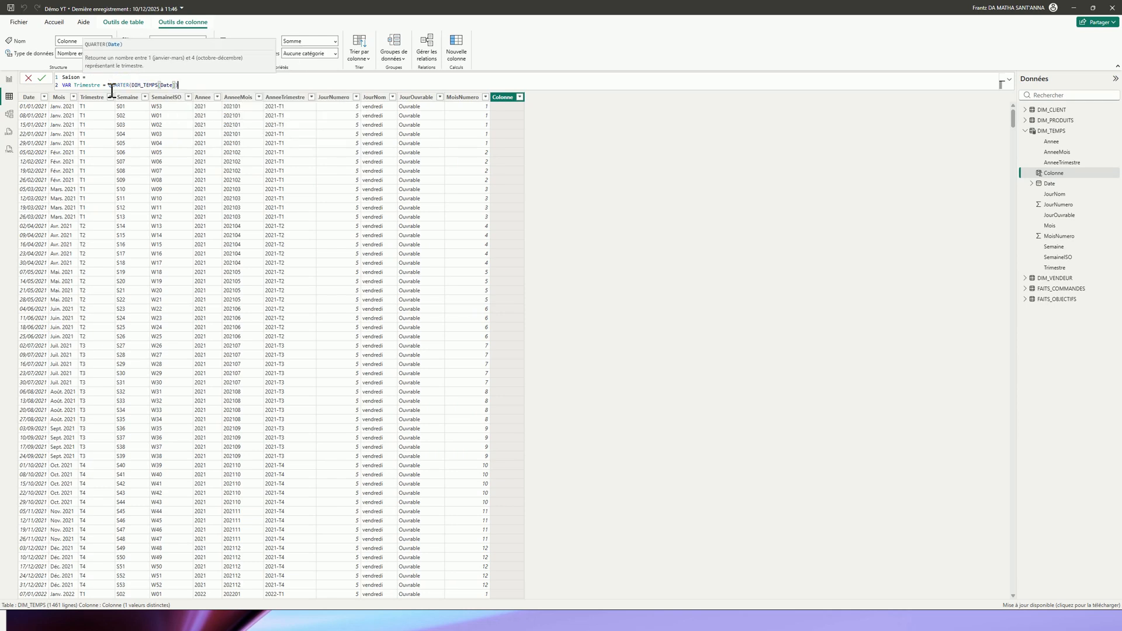
Step: Add a RETURN line that outputs the Trimestre variable, separated by a blank line, and commit the formula
key("shift+Return")
key("shift+Return")
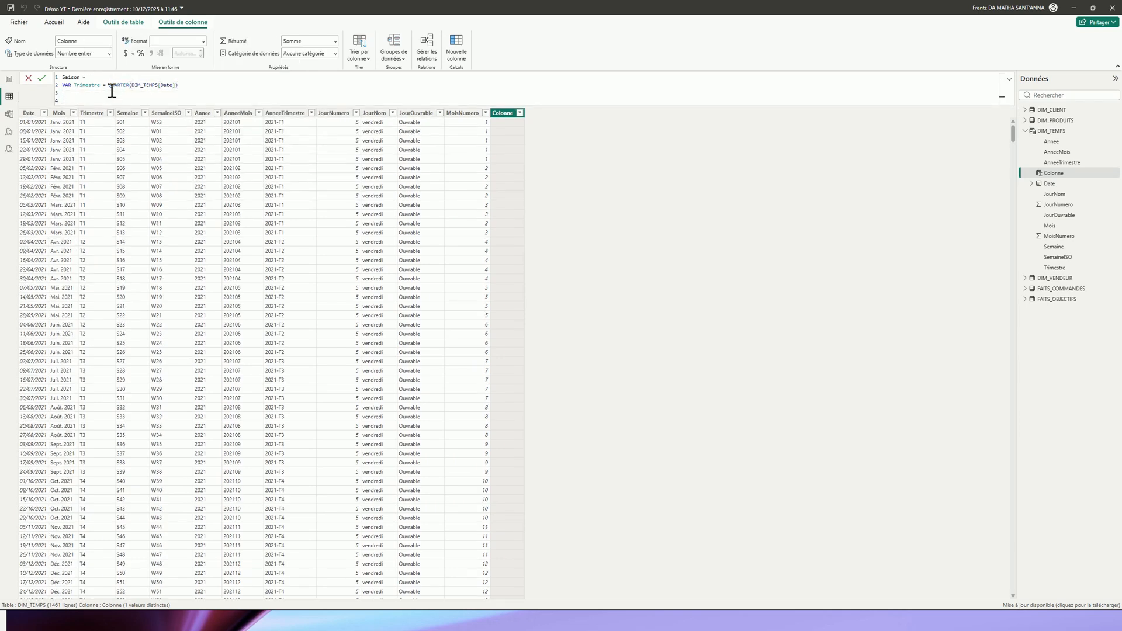
key("Caps_Lock")
type("RETU")
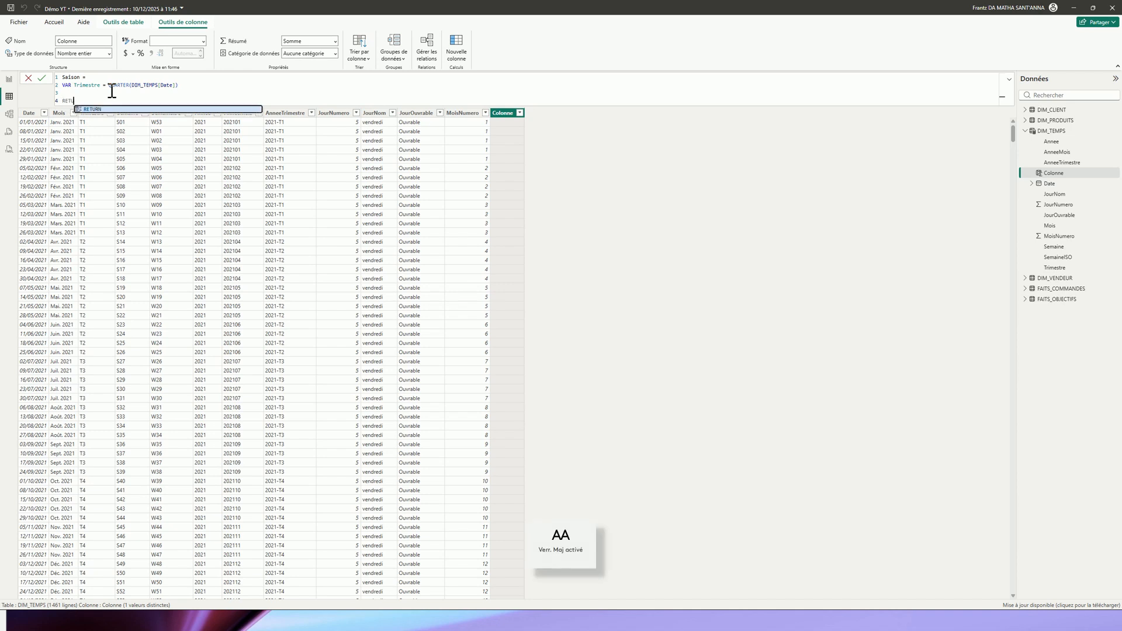
type("RN")
key("shift+Return")
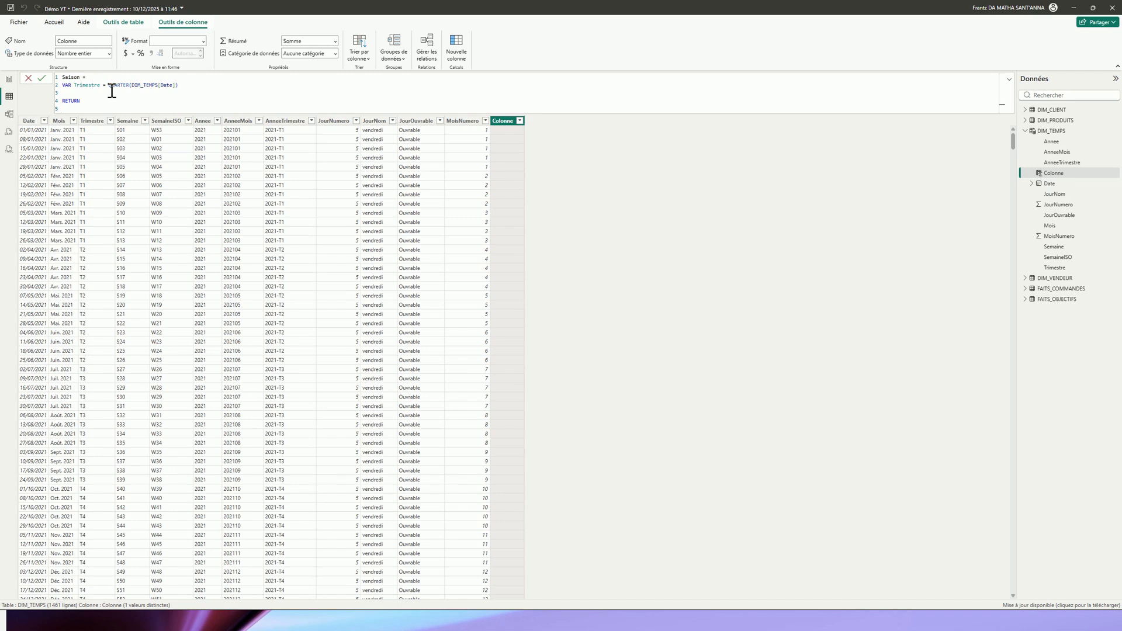
type("T")
key("Caps_Lock")
type("rimestre")
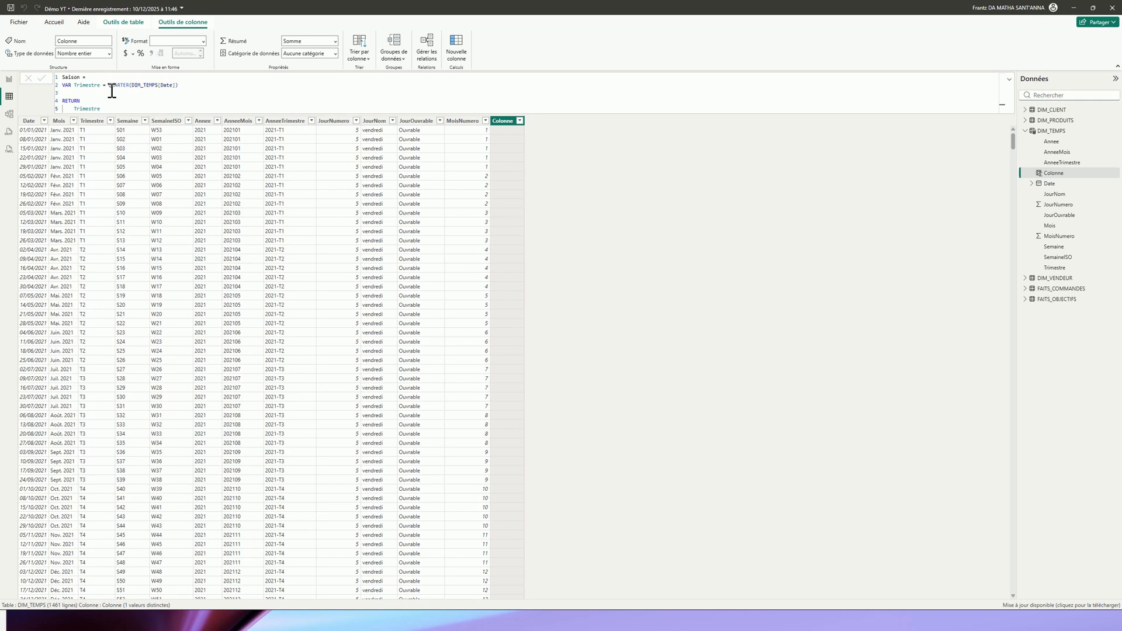
key("Return")
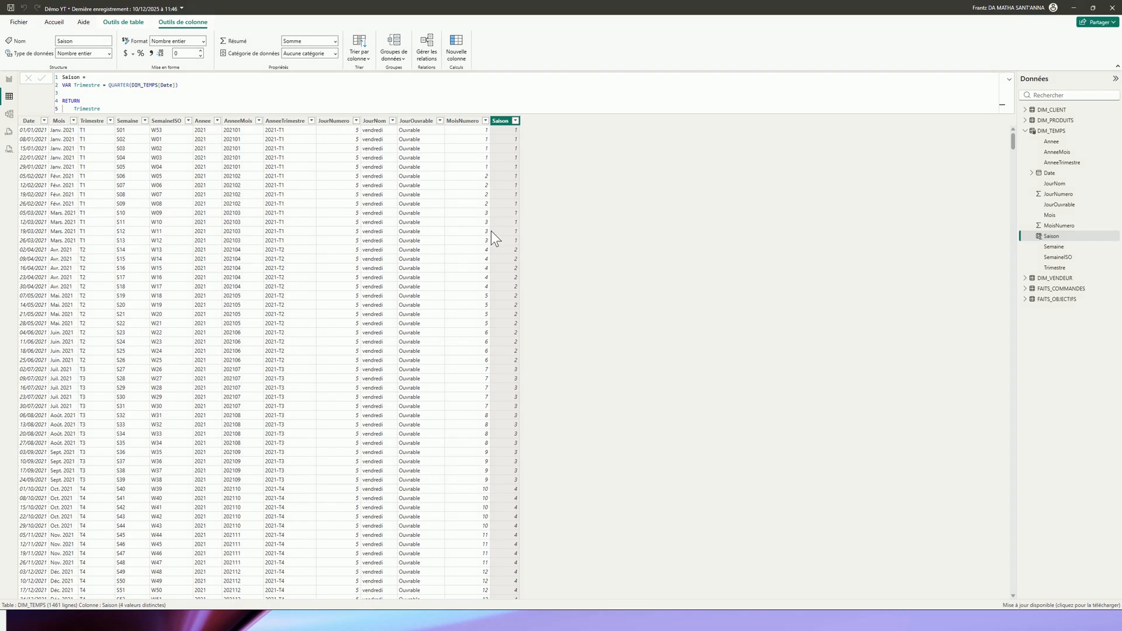
Step: Check the quarter numbers in the Saison column, and replace the returned Trimestre with the opening of SWITCH(TRUE(), in the formula
scroll(513, 245, "down", 5)
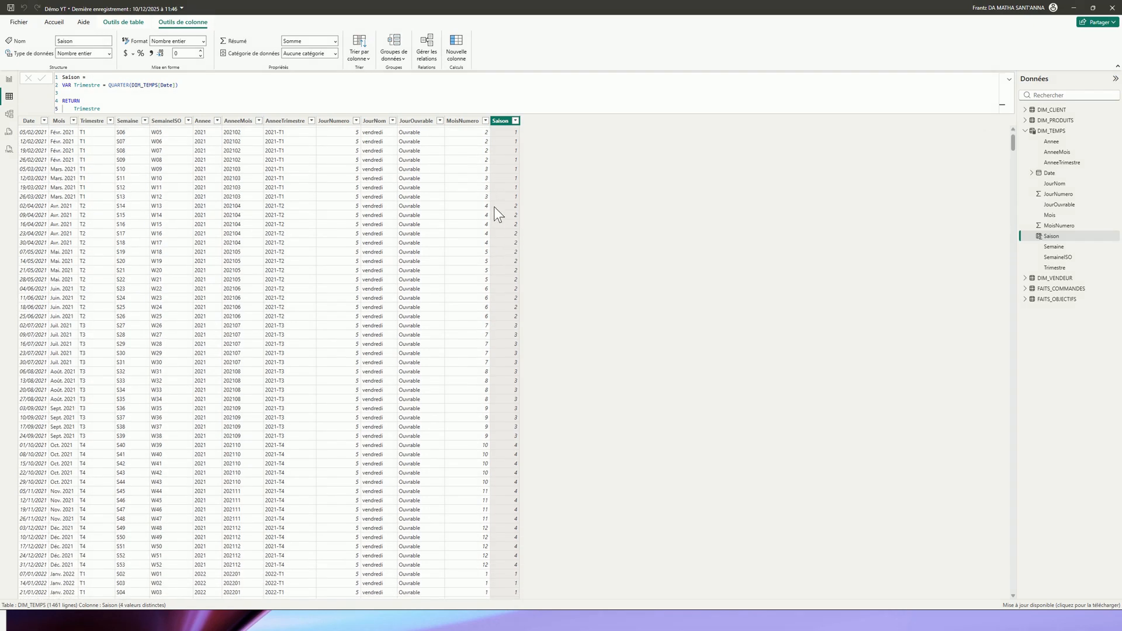
scroll(527, 293, "down", 2)
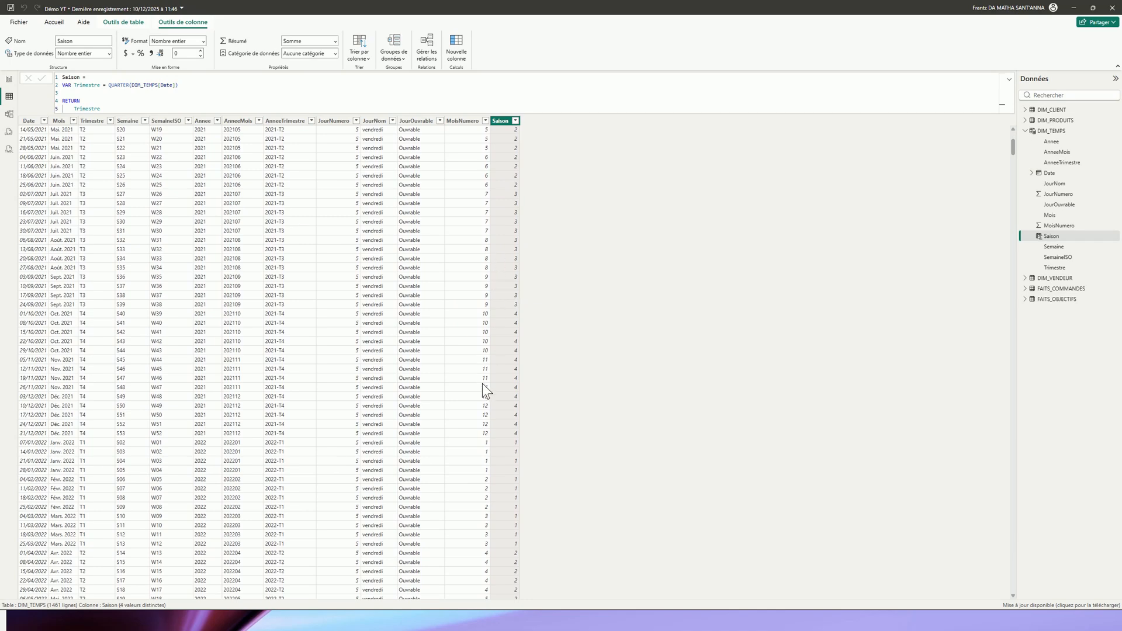
scroll(529, 380, "down", 3)
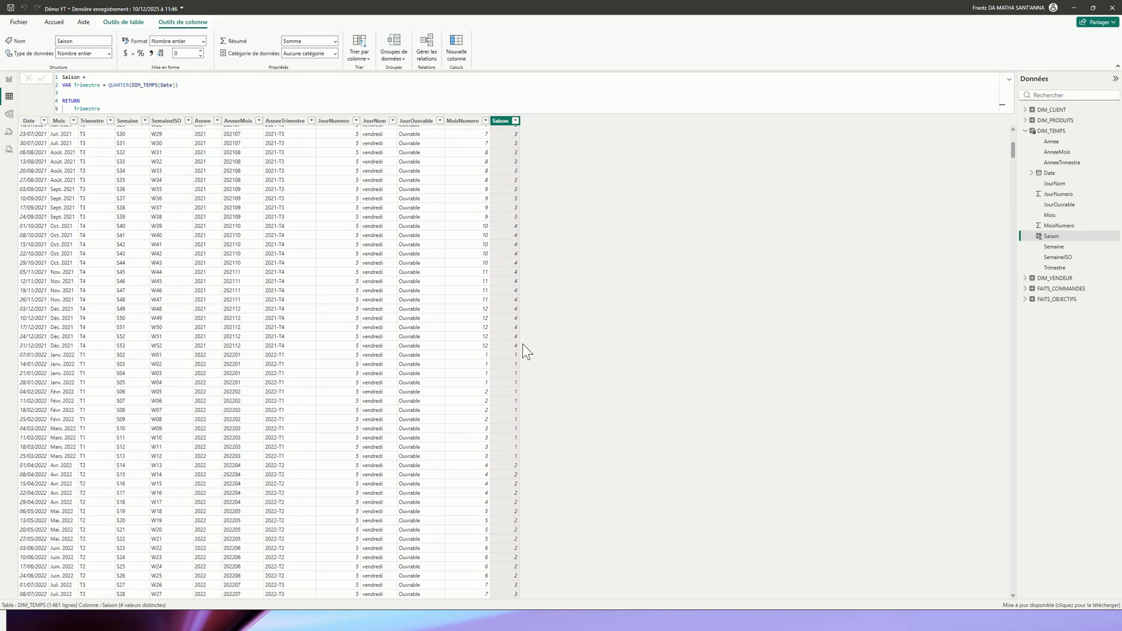
scroll(559, 348, "up", 10)
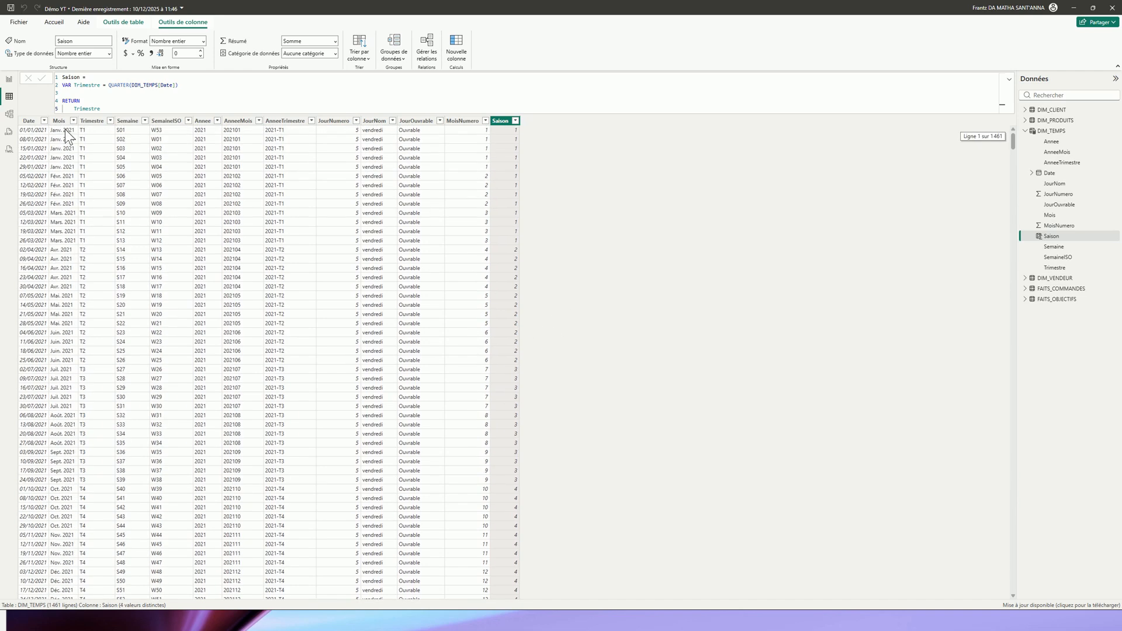
left_click(148, 114)
key("ctrl+shift+Left")
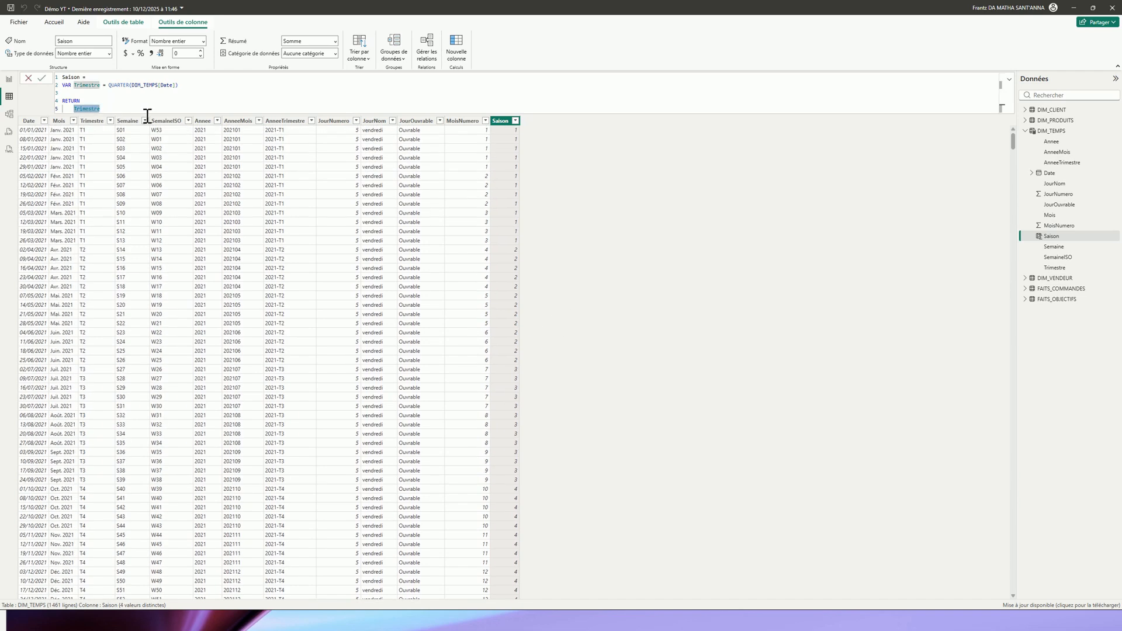
key("BackSpace")
type("S")
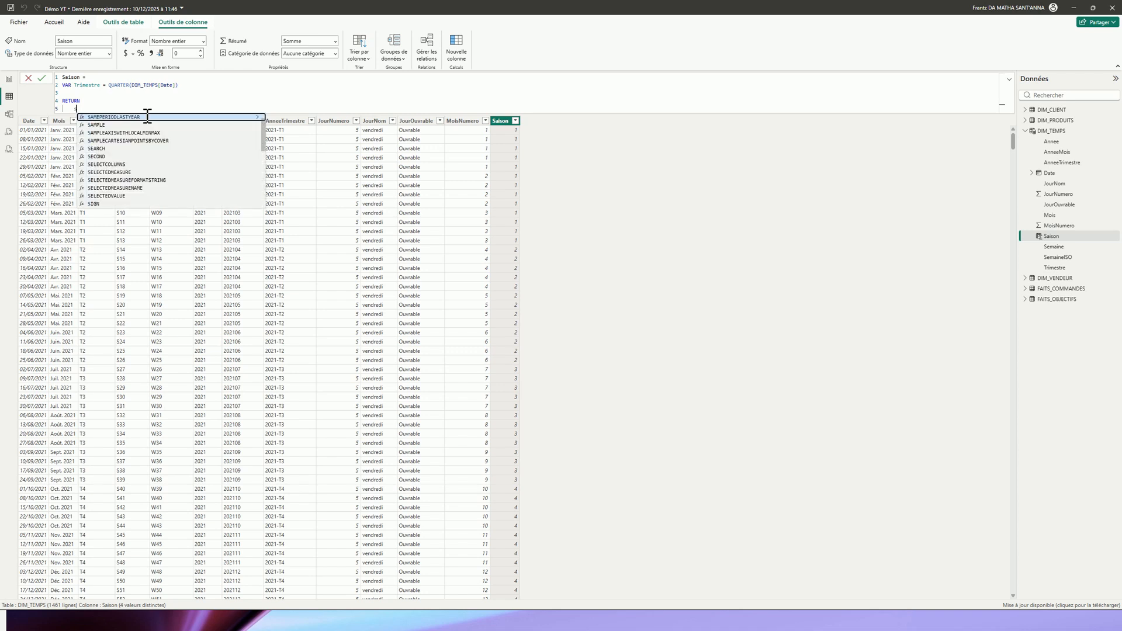
type("WITCH(")
key("Tab")
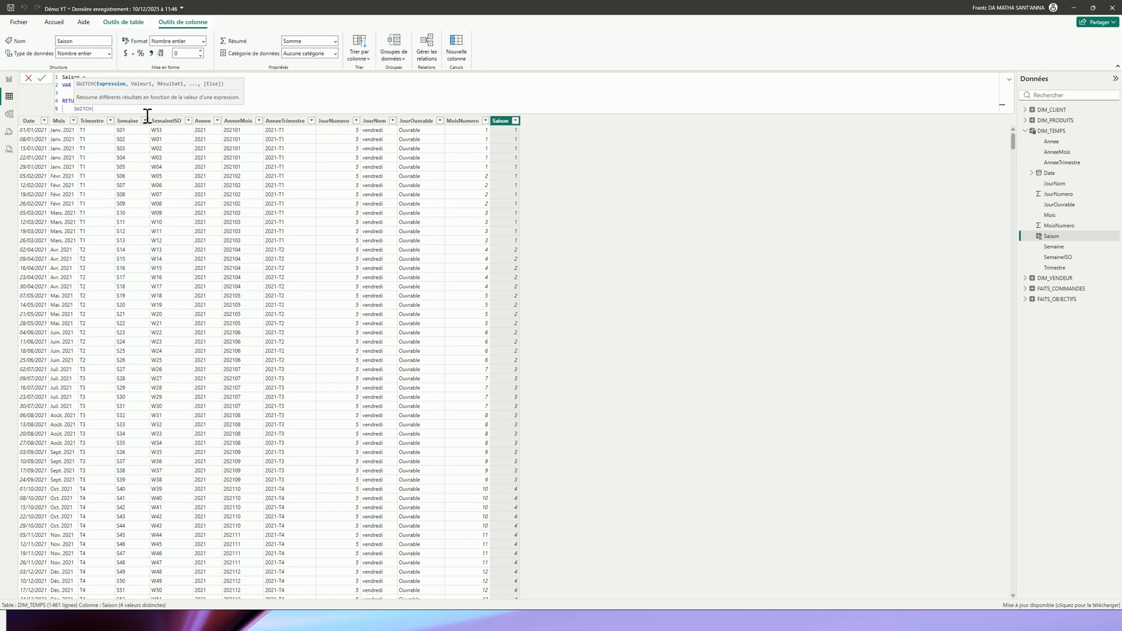
type("TRUE(),")
key("shift+Return")
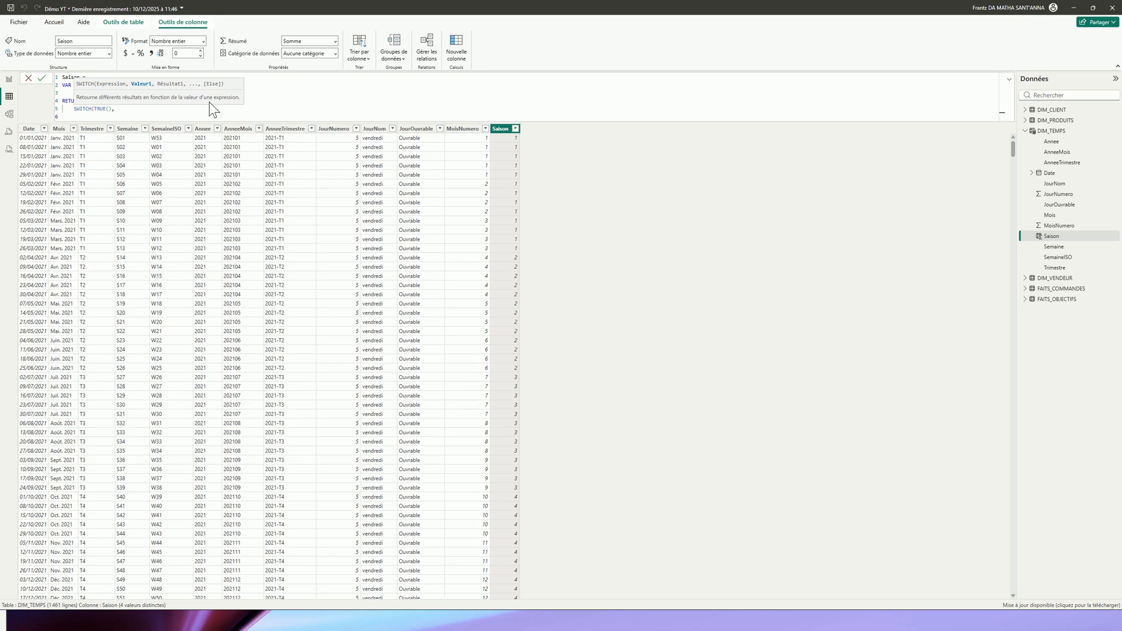
Step: Add the first SWITCH condition, Trimestre = 1, returning "Hiver", followed by a comma
key("Caps_Lock")
type("T")
key("Caps_Lock")
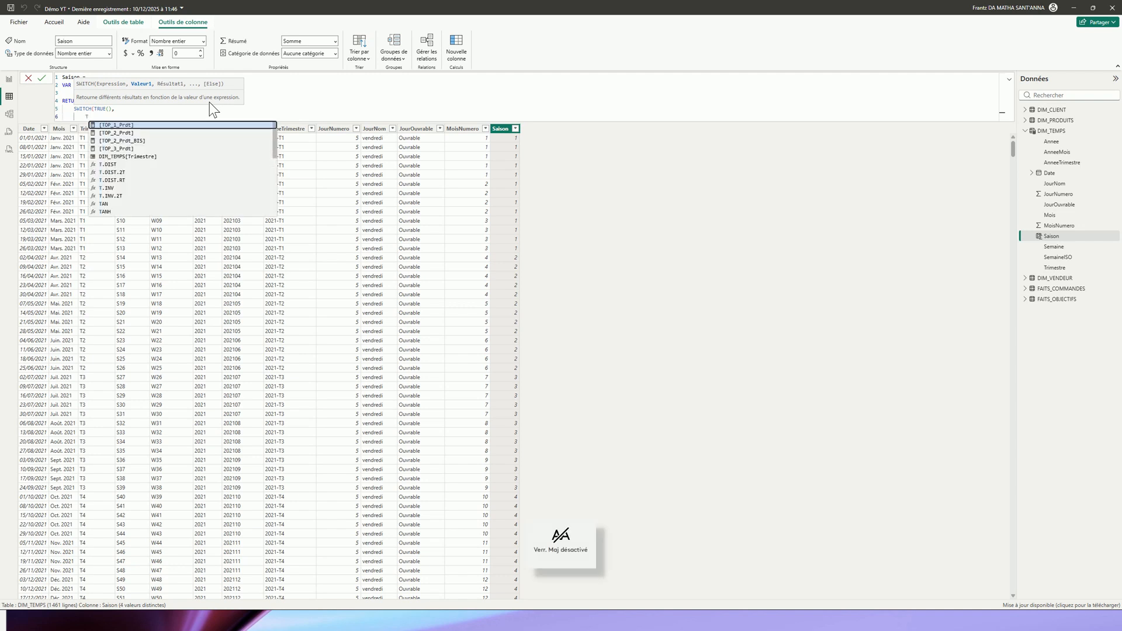
type("ri")
key("Down")
key("Tab")
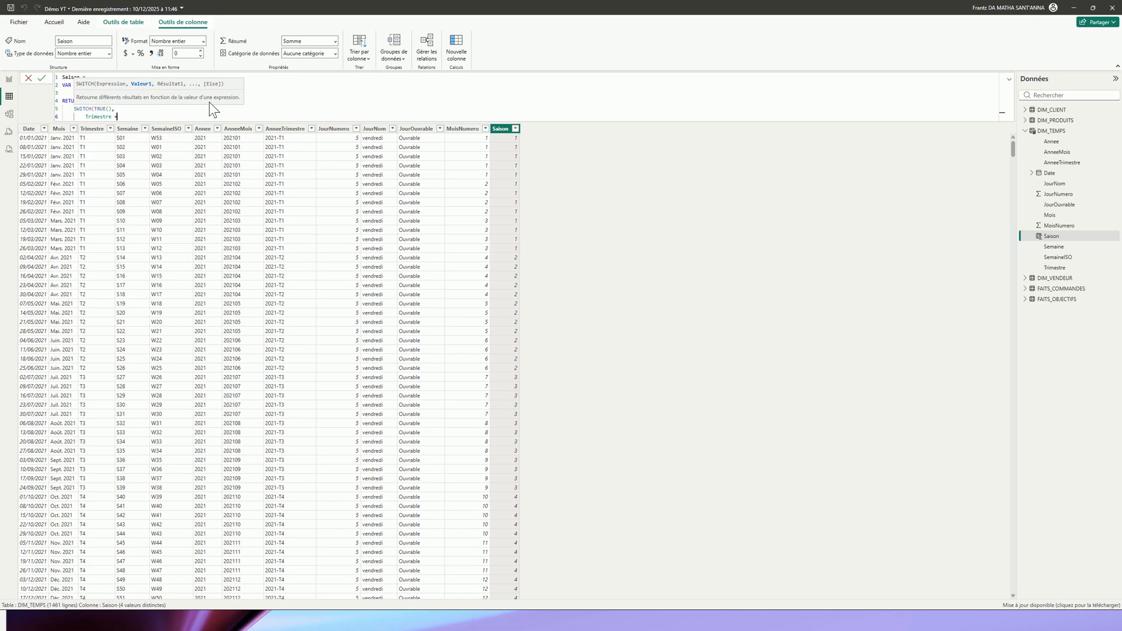
type("= 1, \"")
key("Caps_Lock")
type("H")
key("Caps_Lock")
type("iver\",")
Step: Duplicate the Hiver condition on a new line and set its quarter number to 2
key("Left")
key("ctrl+shift+Left")
key("ctrl+shift+Left")
key("ctrl+shift+Left")
key("ctrl+shift+Left")
key("ctrl+shift+Left")
key("ctrl+shift+Left")
key("ctrl+shift+Left")
key("ctrl+shift+Left")
key("ctrl+shift+Right")
key("ctrl+c")
key("End")
key("Return")
key("ctrl+v")
type("2")
Step: Change the second condition's result to "Printemps", followed by a comma and a new line
key("Right")
key("Right")
key("ctrl+shift+Right")
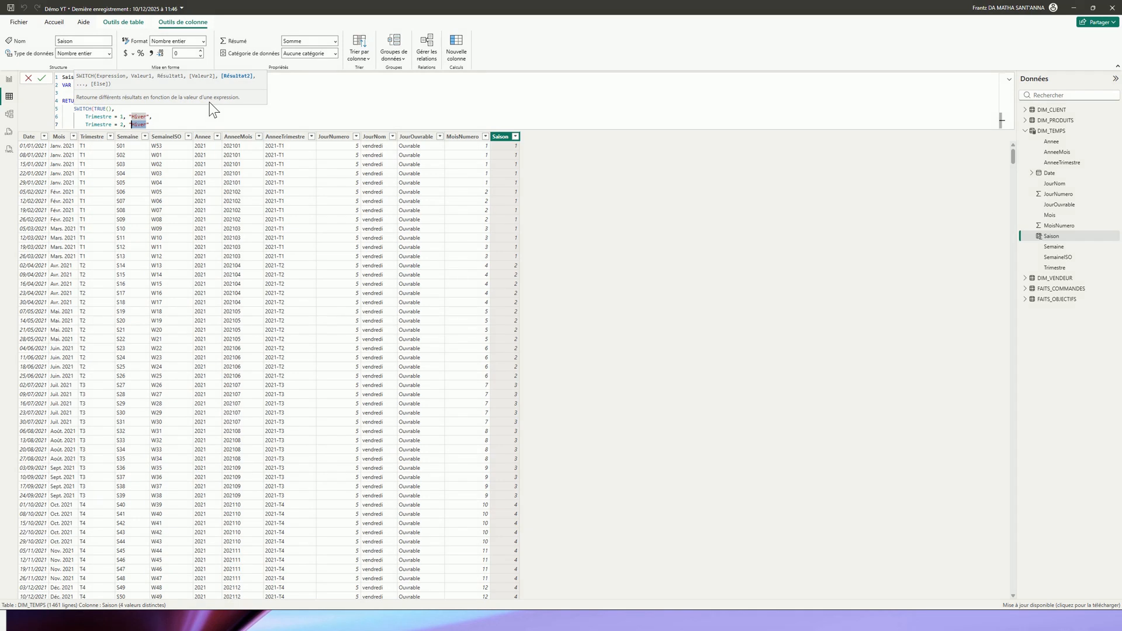
type("Printemps")
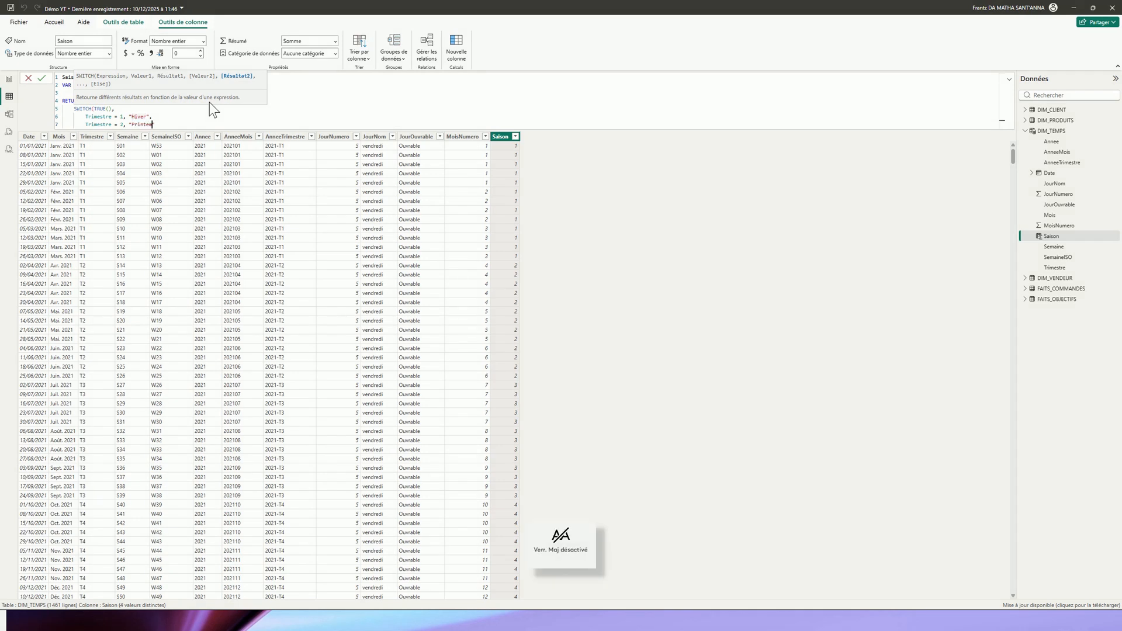
key("BackSpace")
key("BackSpace")
type("s\"")
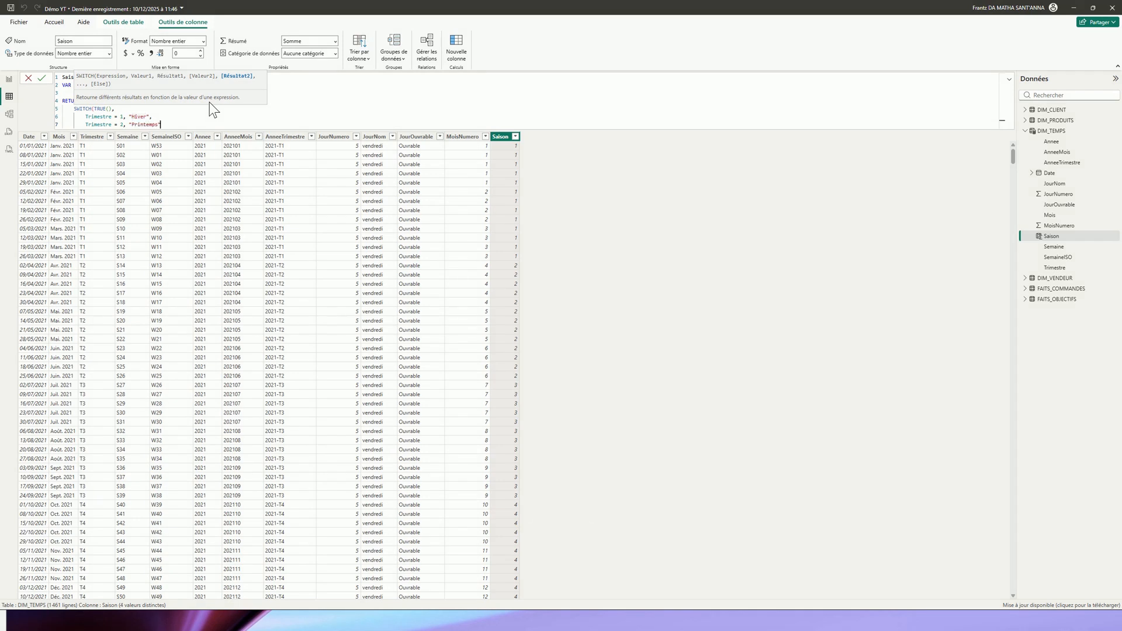
type(",")
key("shift+Return")
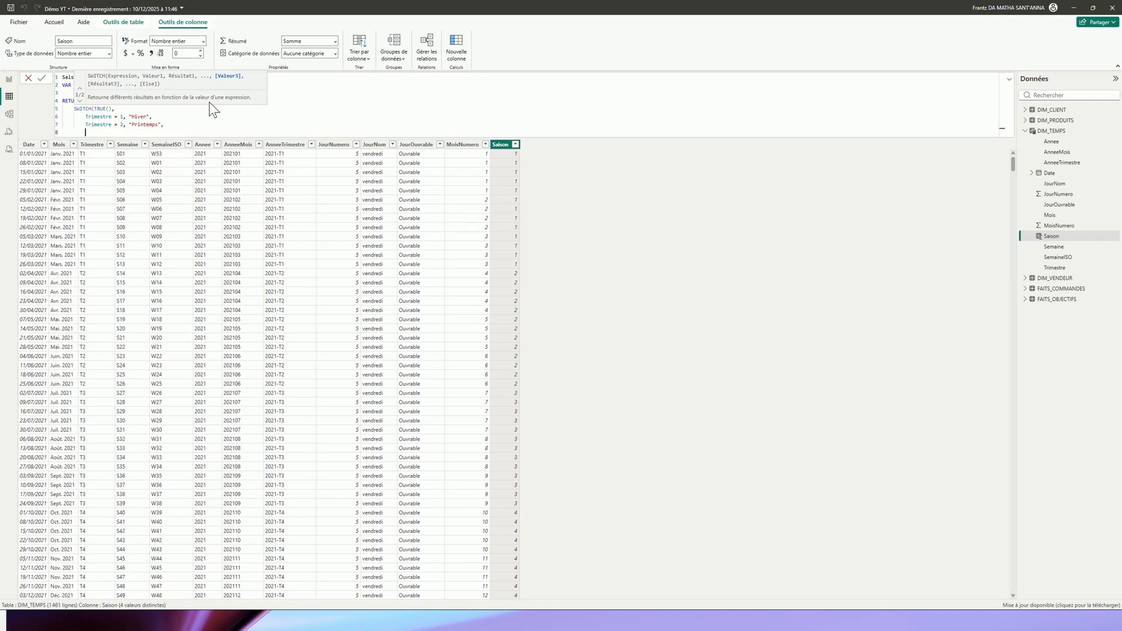
Step: Add the third SWITCH condition, Trimestre = 3, returning "Eté", from a copy of the Hiver condition, followed by a comma
type("Trimestre = 1, \"Hiver\"")
key("Left")
key("Left")
key("BackSpace")
type("3")
key("End")
key("Left")
key("ctrl+shift+Left")
type("Ete")
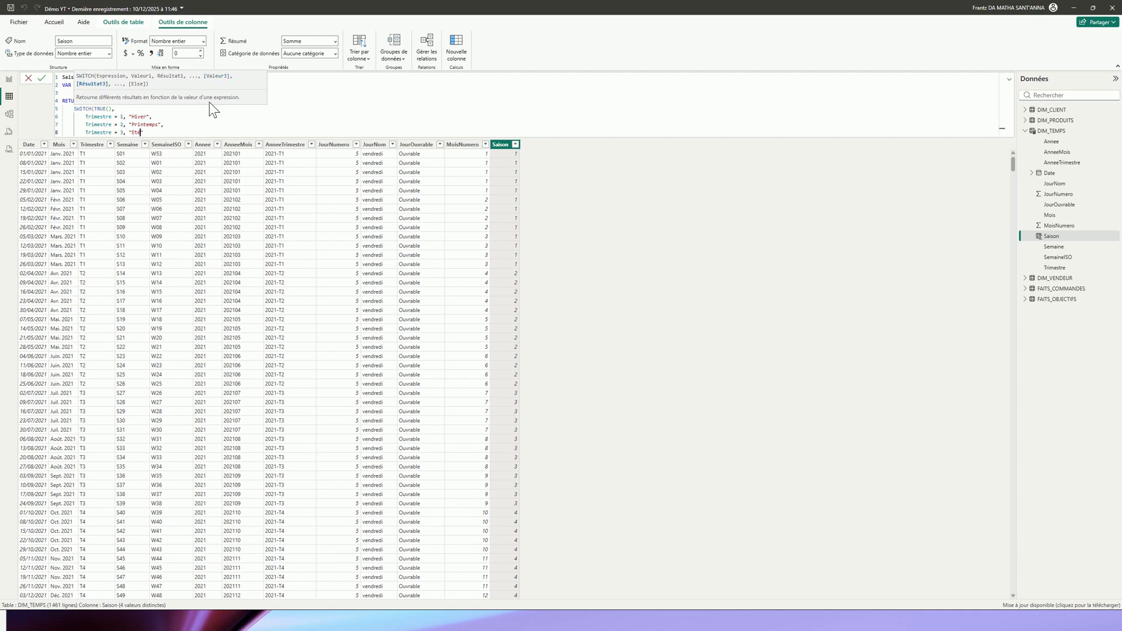
type(",")
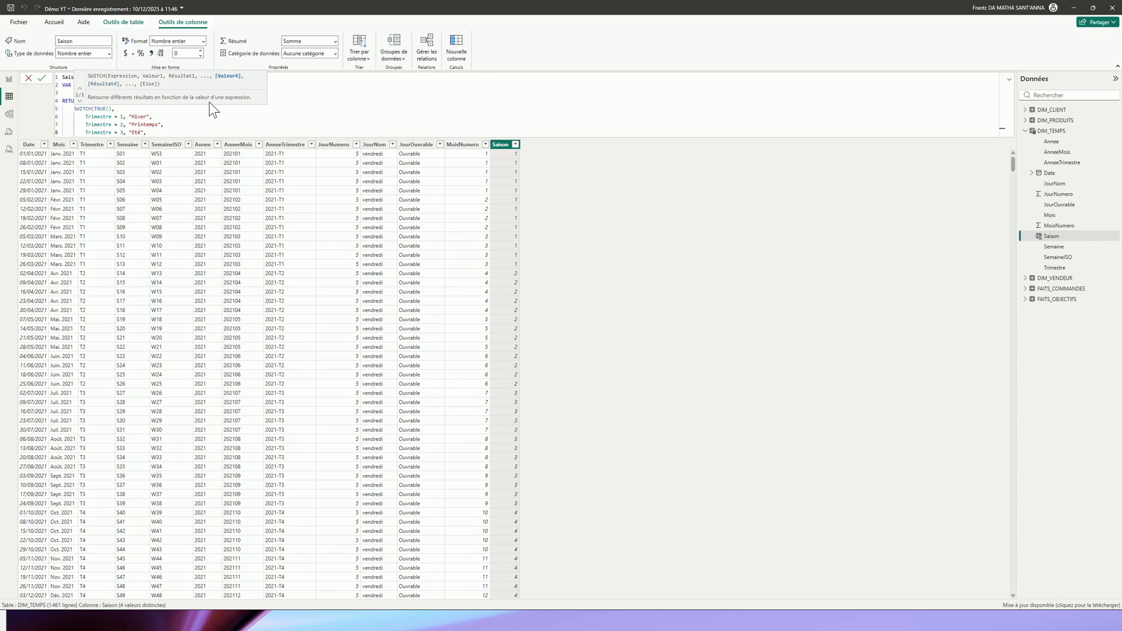
Step: Add "Automne" on a new line as the fallback result, close the SWITCH function and commit the Saison formula
key("shift+Return")
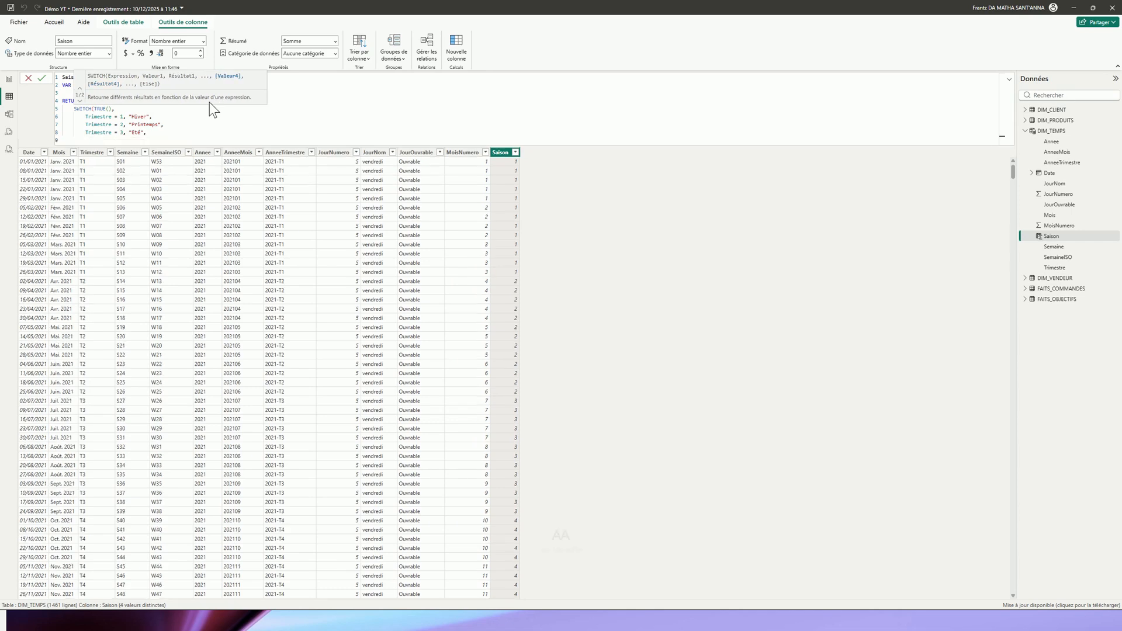
key("Caps_Lock")
type("\"")
key("Caps_Lock")
type("A")
key("Caps_Lock")
type("utomne")
type(")")
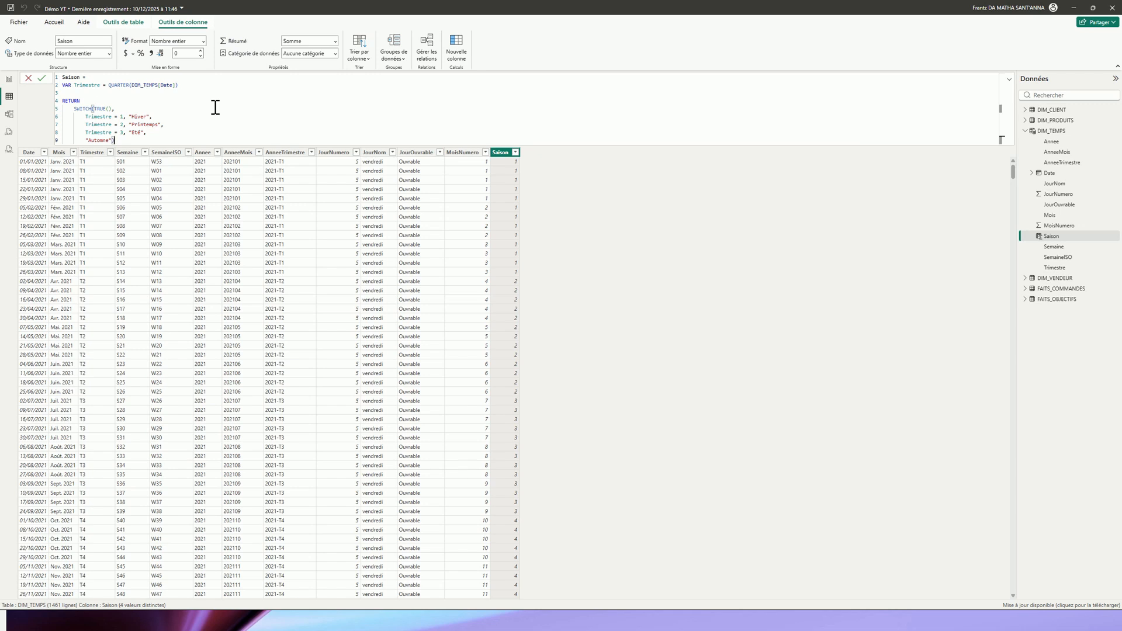
key("Return")
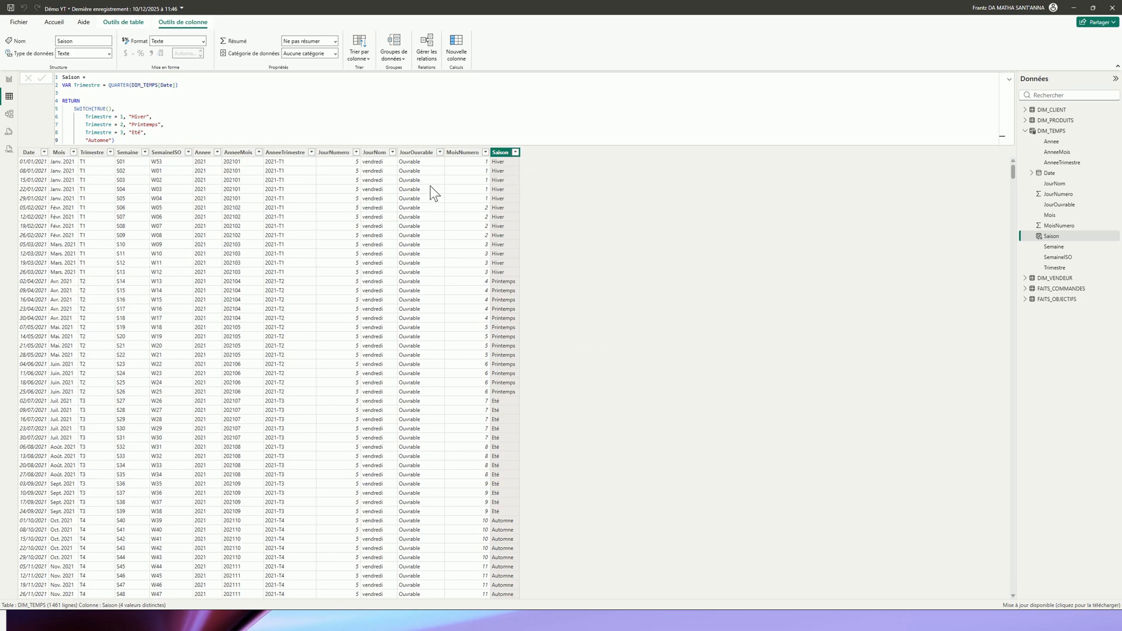
Step: Check the Saison values, and in SQL Server Management Studio highlight the CASE to END as 'Saison' block for comparison with the SWITCH formula
scroll(516, 201, "down", 1)
scroll(517, 199, "up", 1)
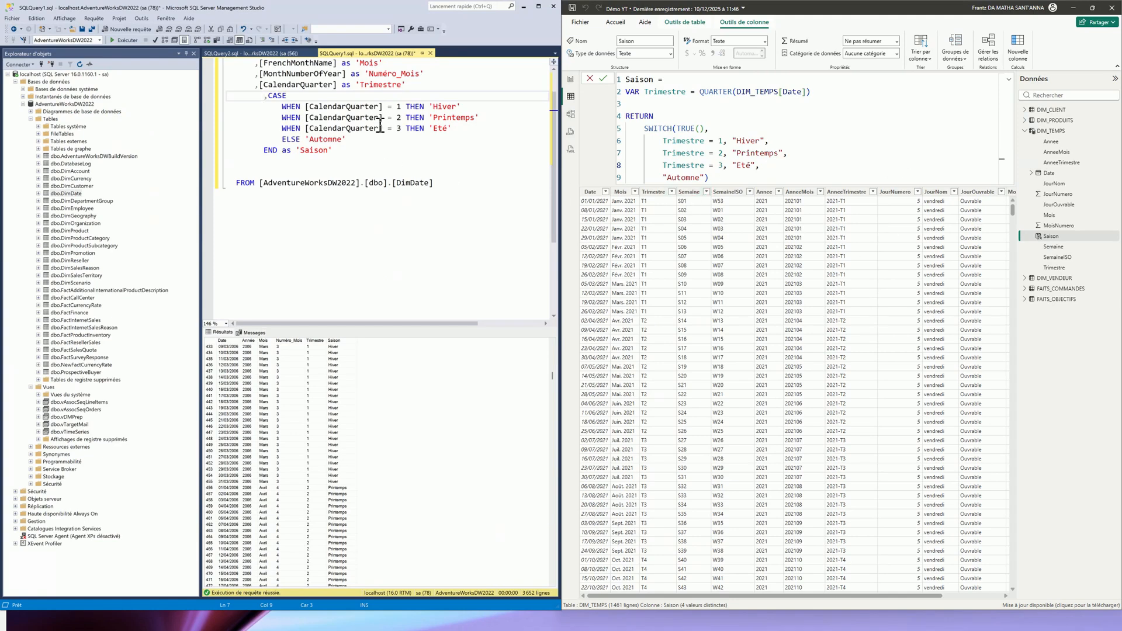
left_click(341, 153)
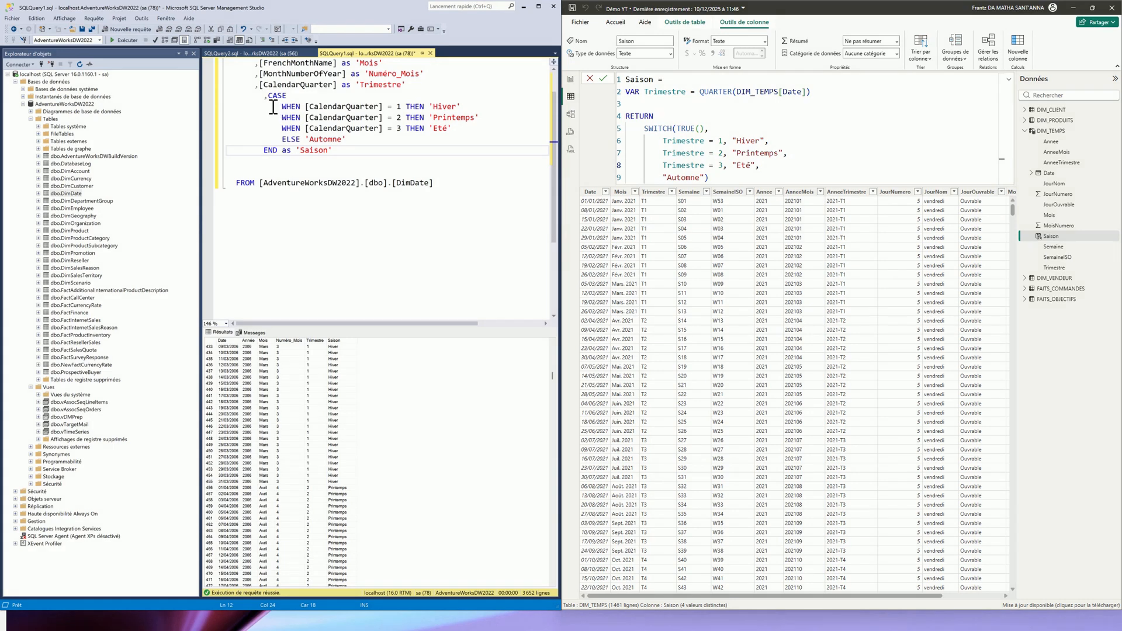
left_click_drag(264, 96, 355, 159)
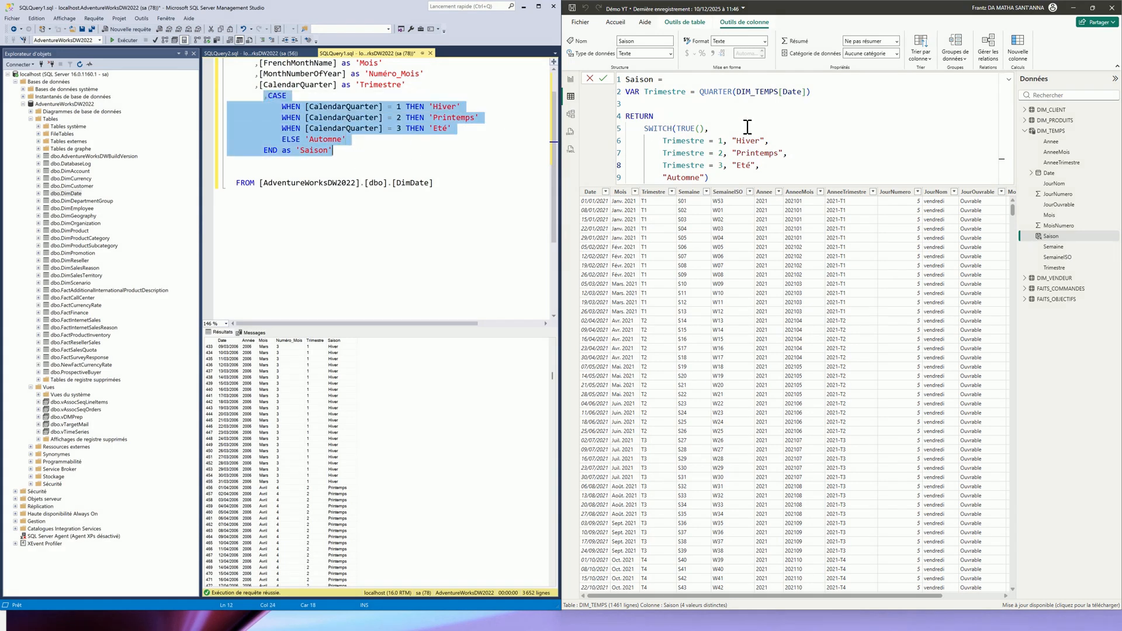
Step: Compare the opening of the SWITCH(TRUE()) call with the SQL CASE block, reviewing its WHEN and THEN clauses for quarters 1 and 2
left_click(675, 131)
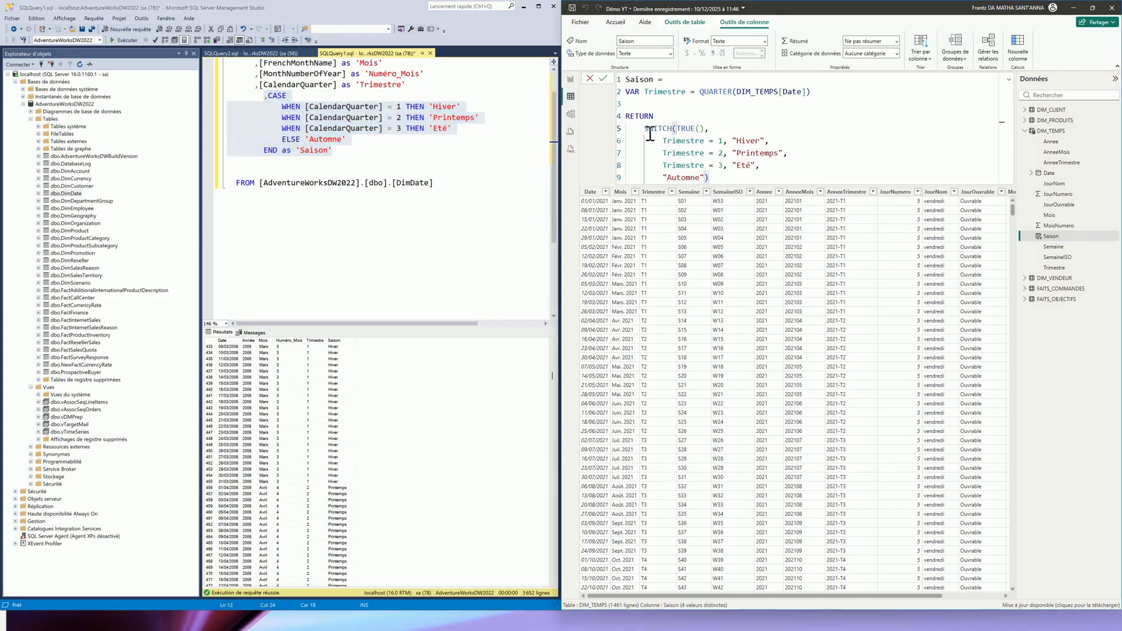
left_click(301, 106)
left_click(295, 99)
left_click(285, 106)
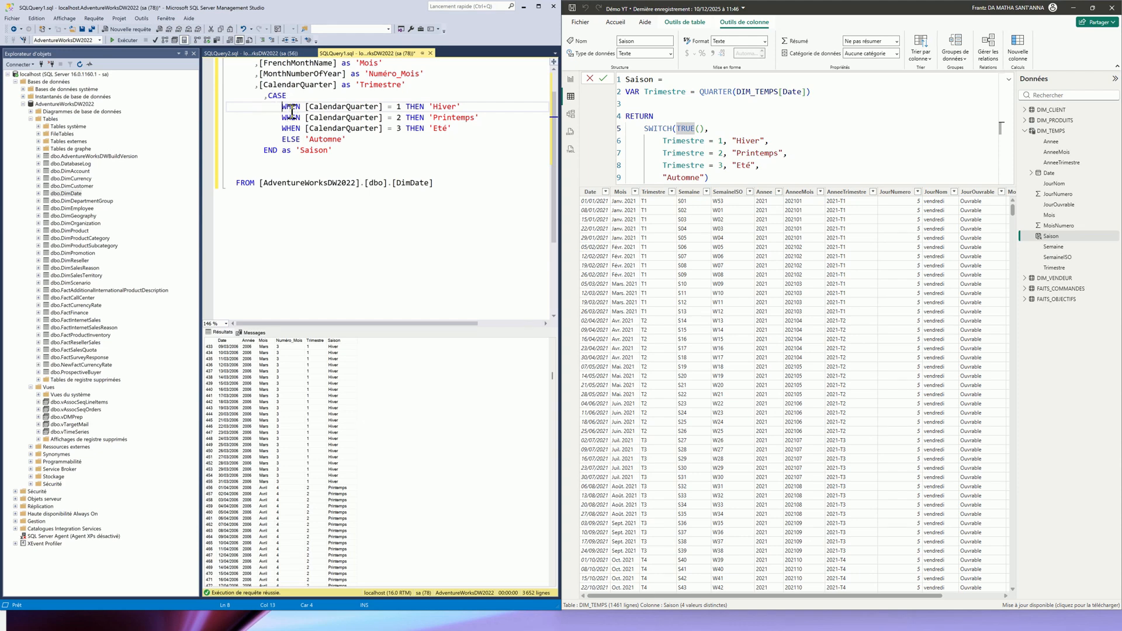
left_click_drag(282, 108, 303, 111)
left_click(376, 110)
left_click(299, 118)
left_click(330, 119)
left_click(450, 123)
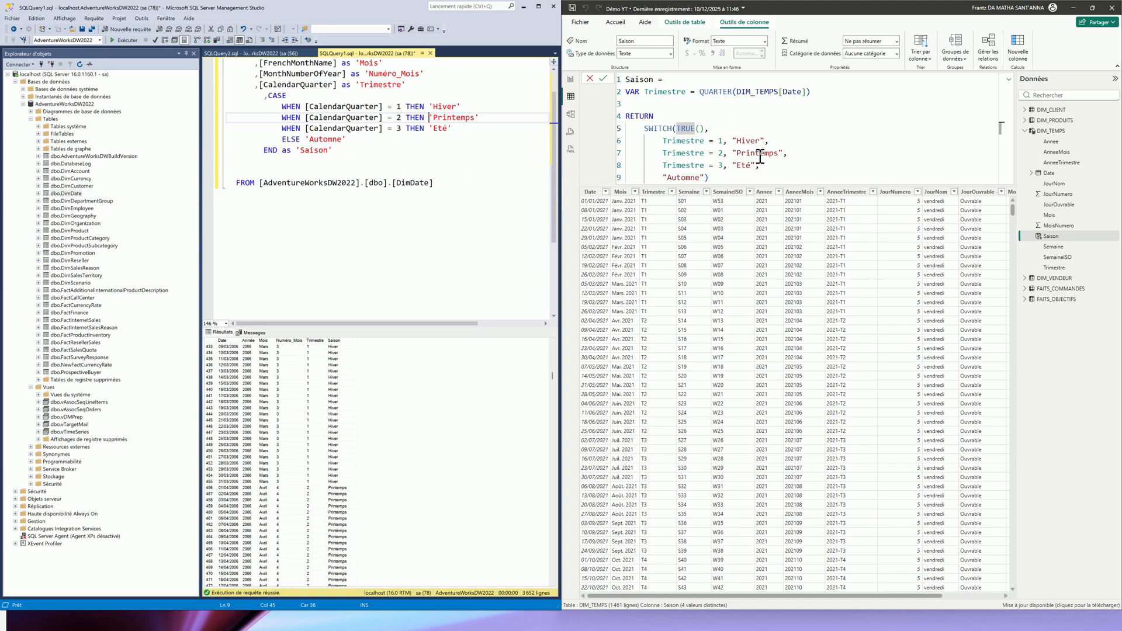
Step: Review the Saison formula's SWITCH(TRUE()) call, its Trimestre conditions and the "Automne" fallback against the end of the SQL CASE block
left_click(733, 142)
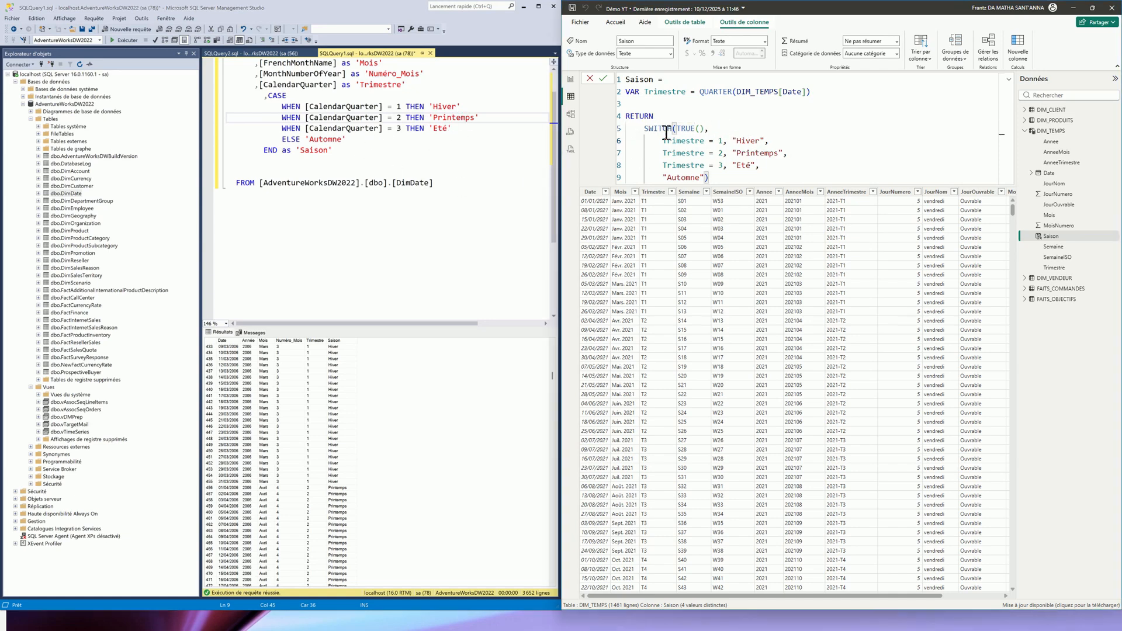
left_click_drag(644, 129, 714, 135)
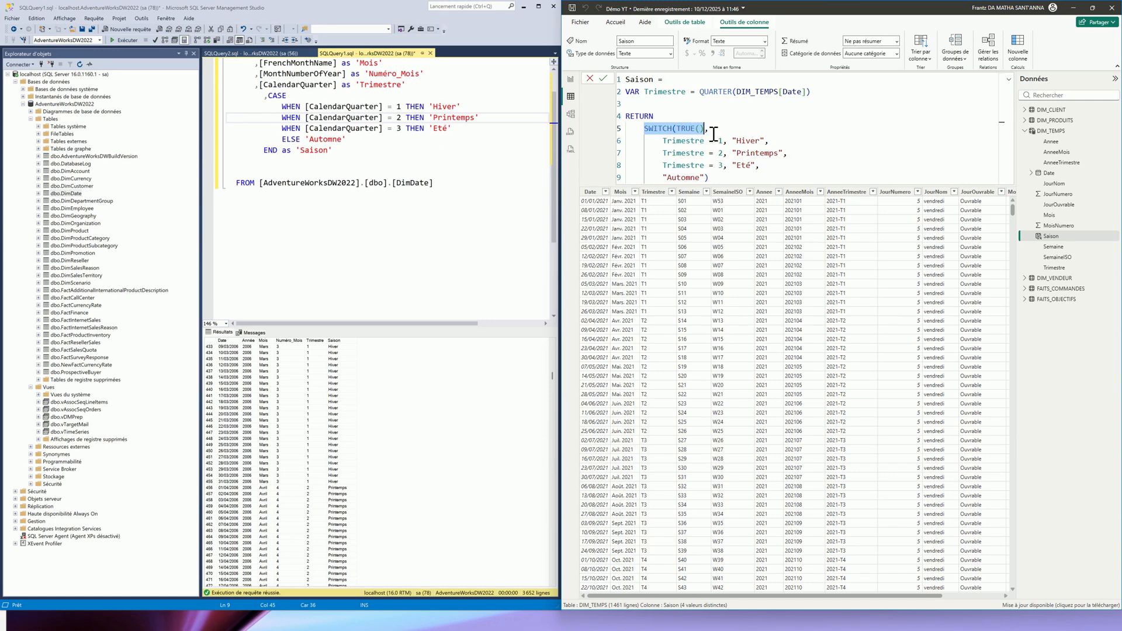
left_click_drag(644, 129, 767, 141)
left_click(705, 139)
left_click_drag(667, 154, 673, 182)
left_click(676, 161)
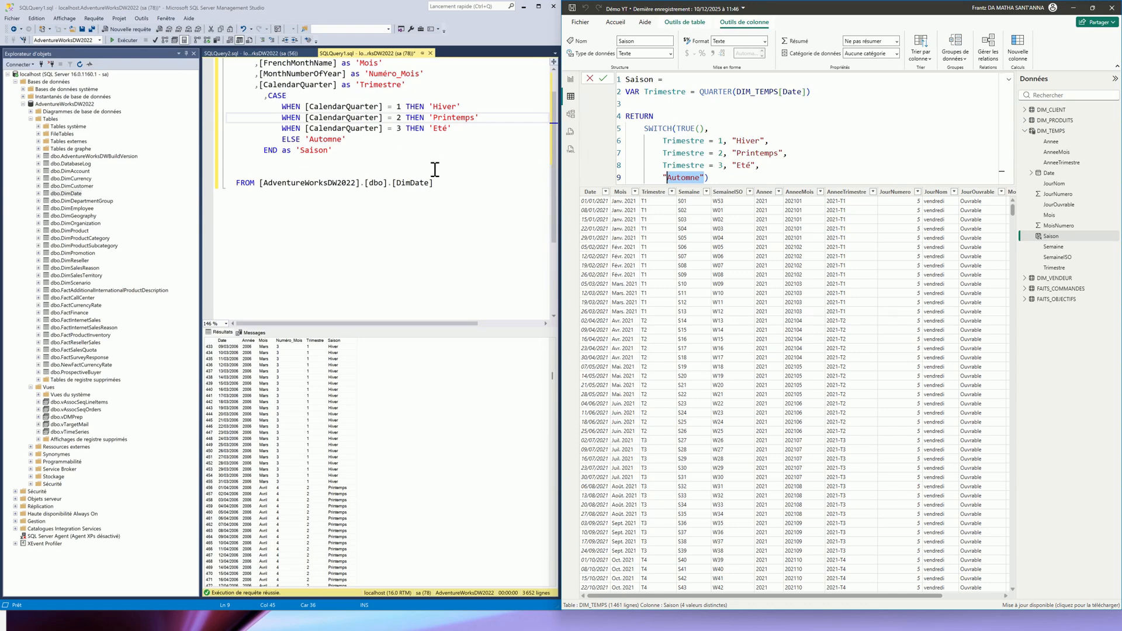
left_click(412, 160)
left_click(754, 177)
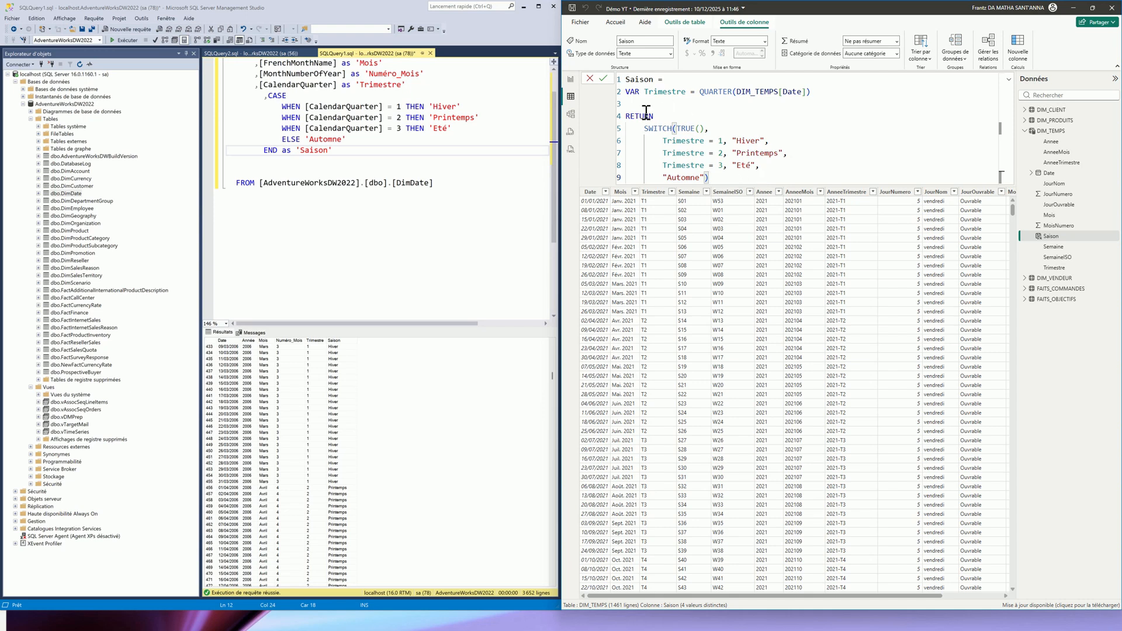